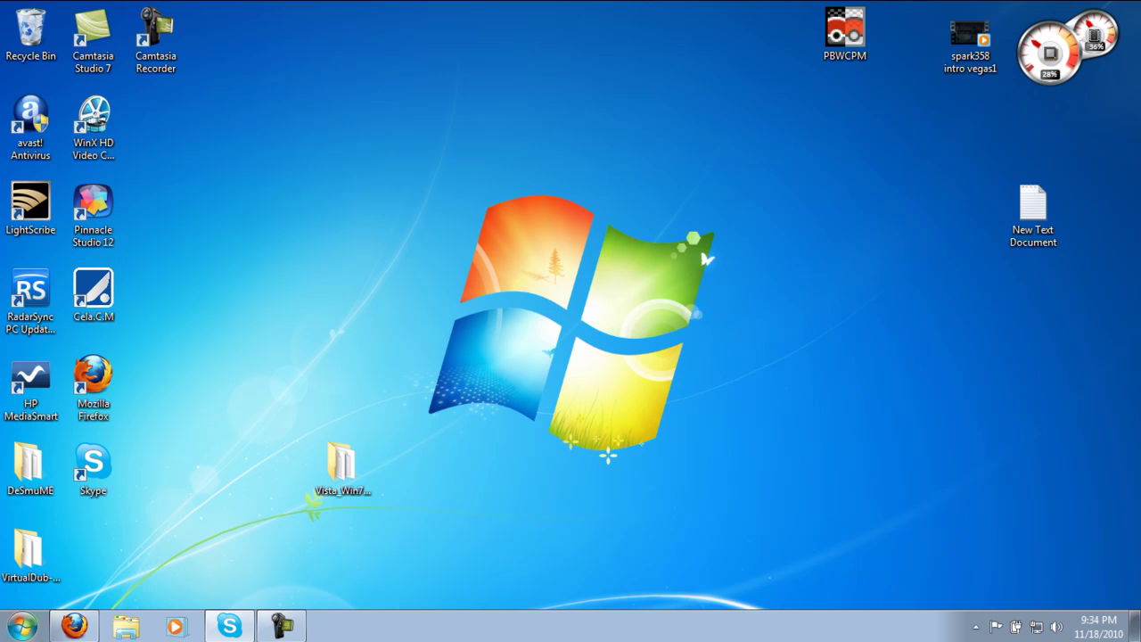
pyautogui.click(22, 627)
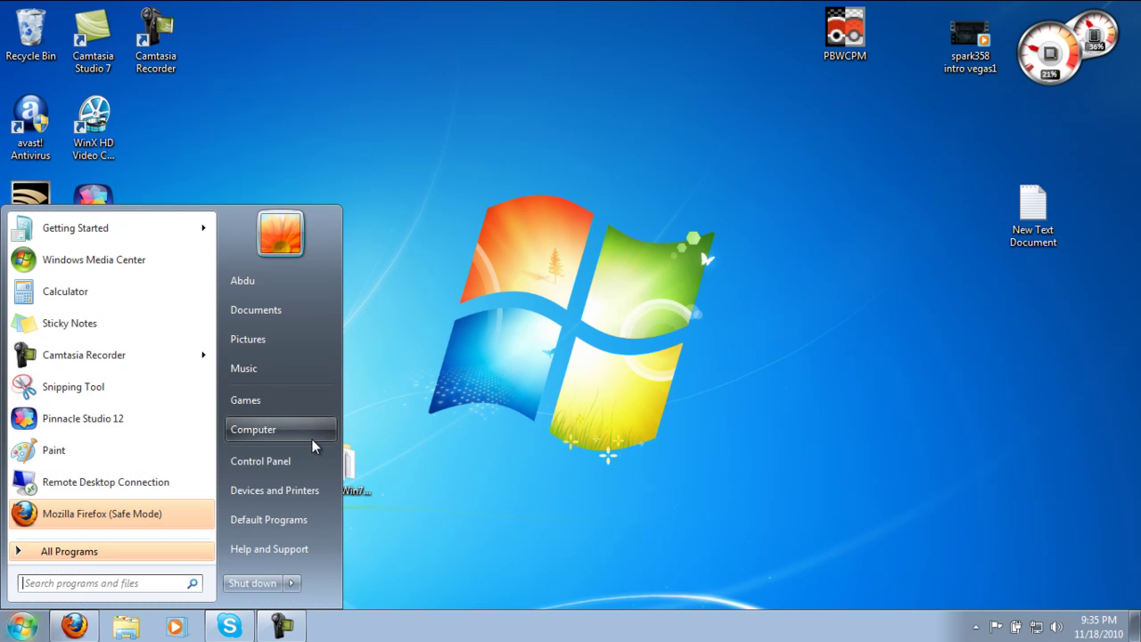
pyautogui.click(239, 490)
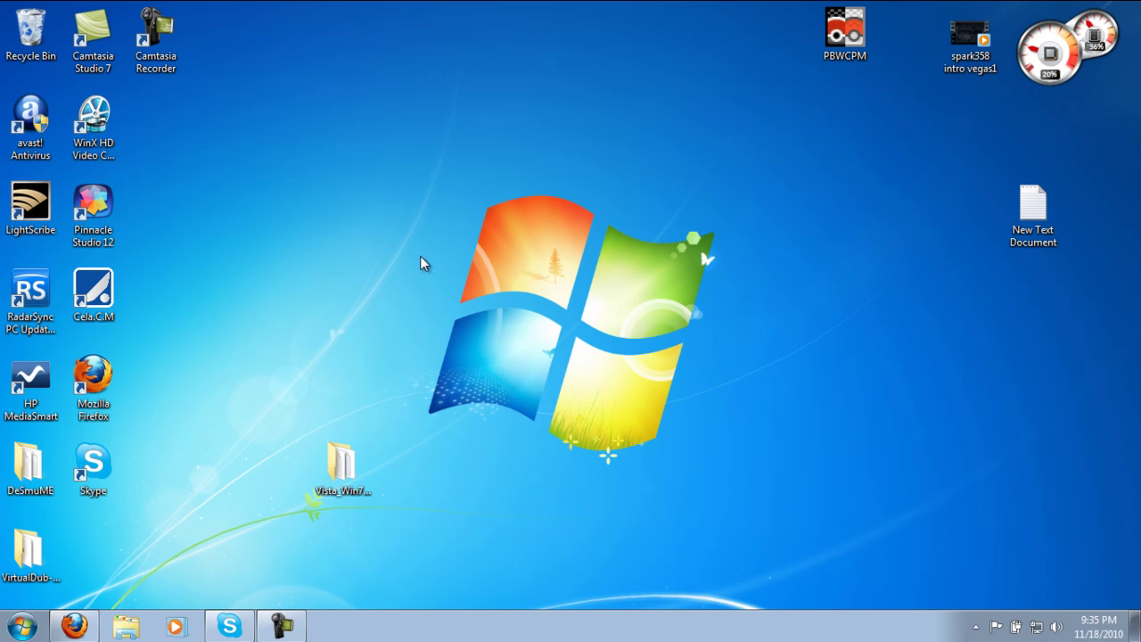
pyautogui.click(23, 626)
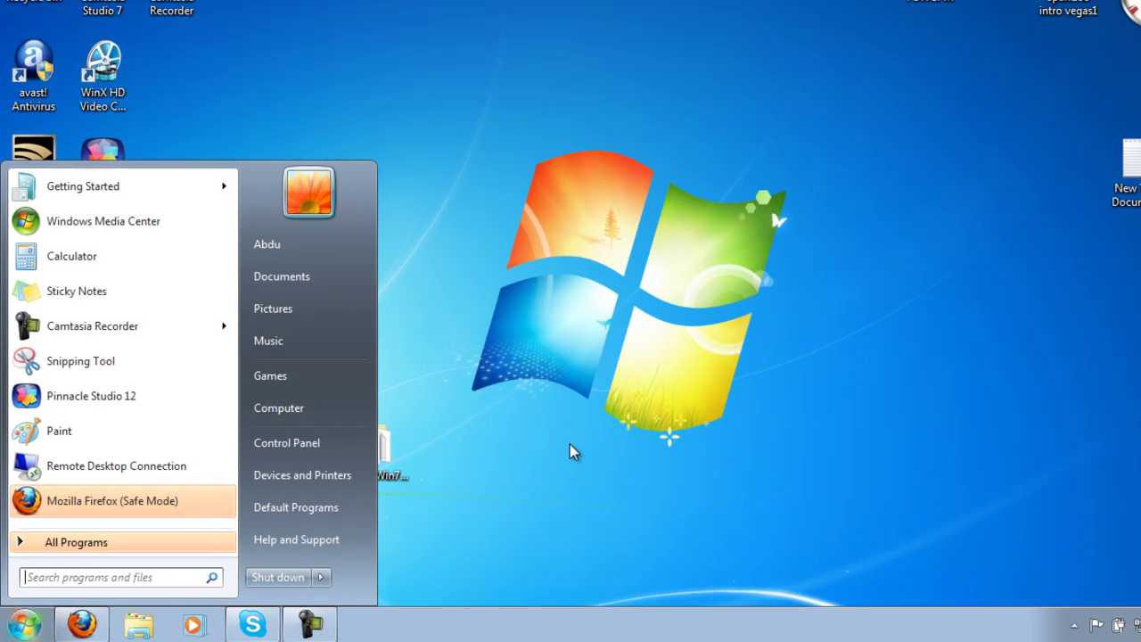
pyautogui.click(570, 451)
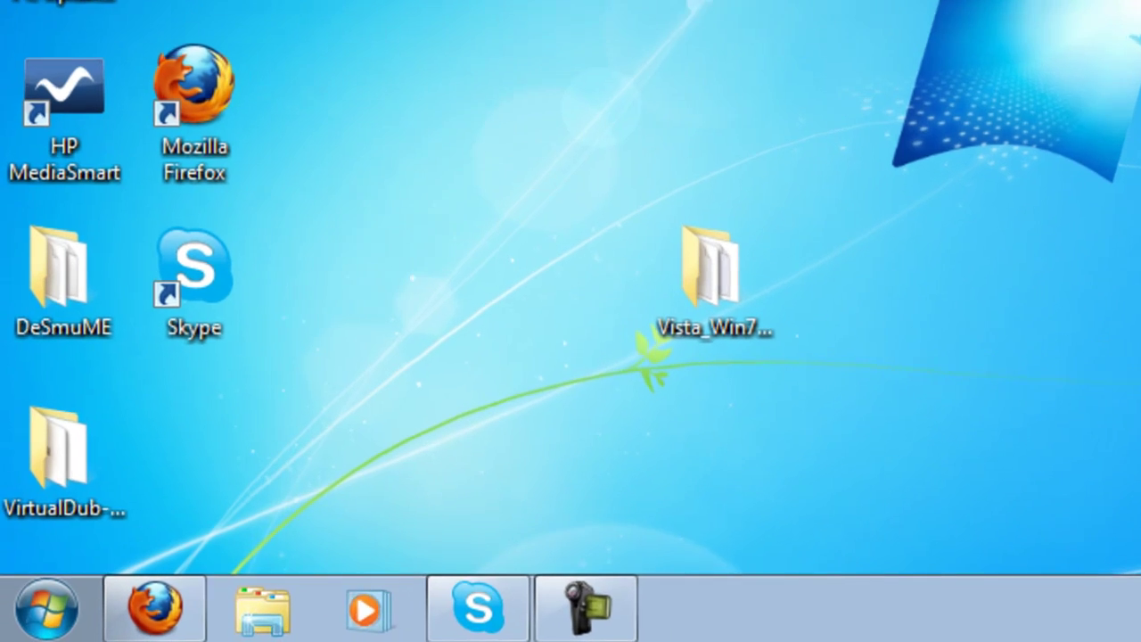
# Open the Computer's system properties and check the processor, installed memory and system type
pyautogui.click(43, 596)
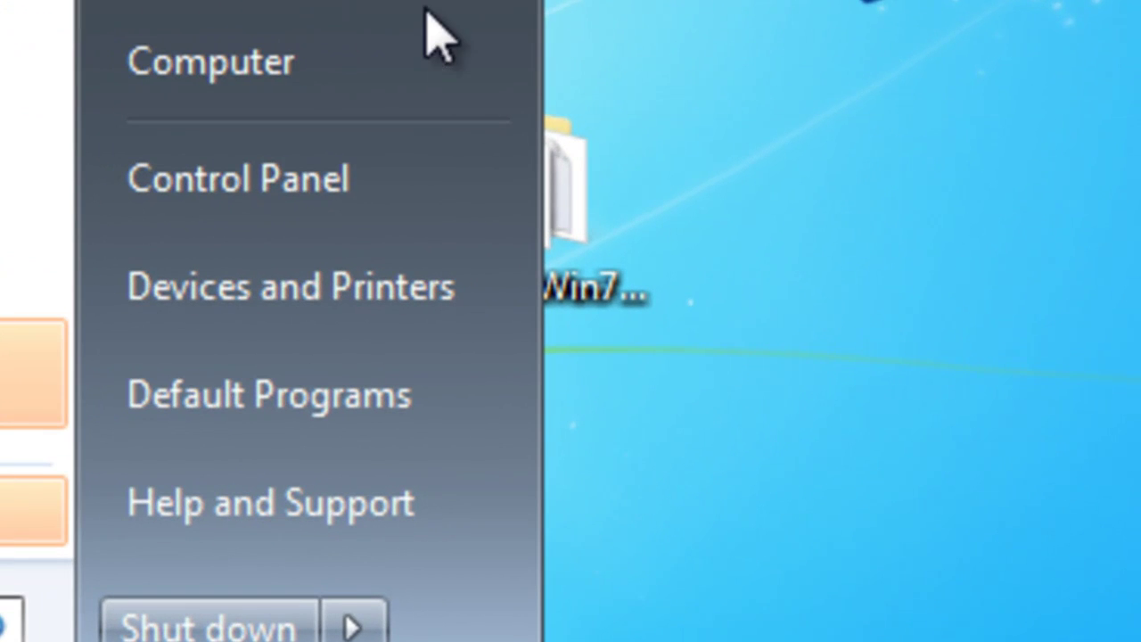
pyautogui.rightClick(425, 82)
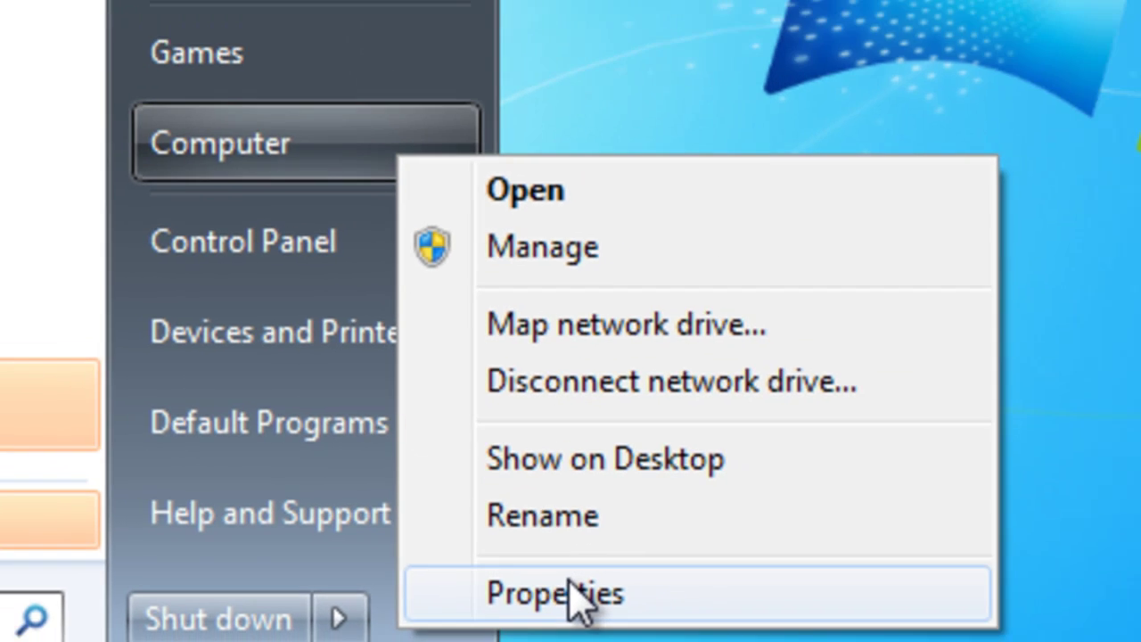
pyautogui.click(637, 606)
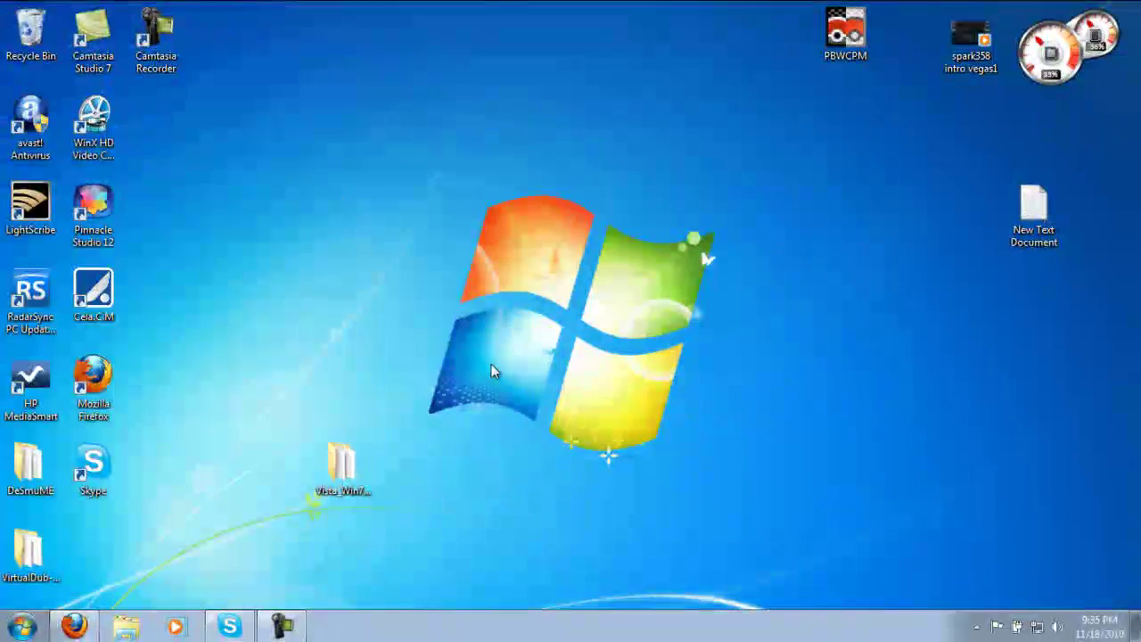
pyautogui.scroll(-6, 947, 200)
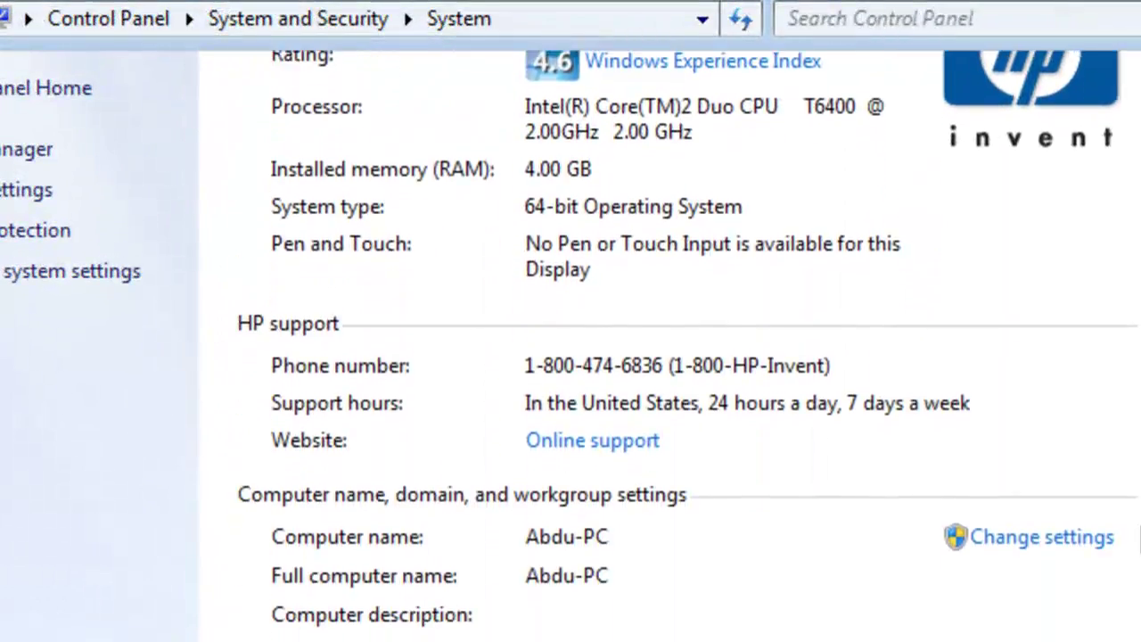
pyautogui.scroll(3, 668, 347)
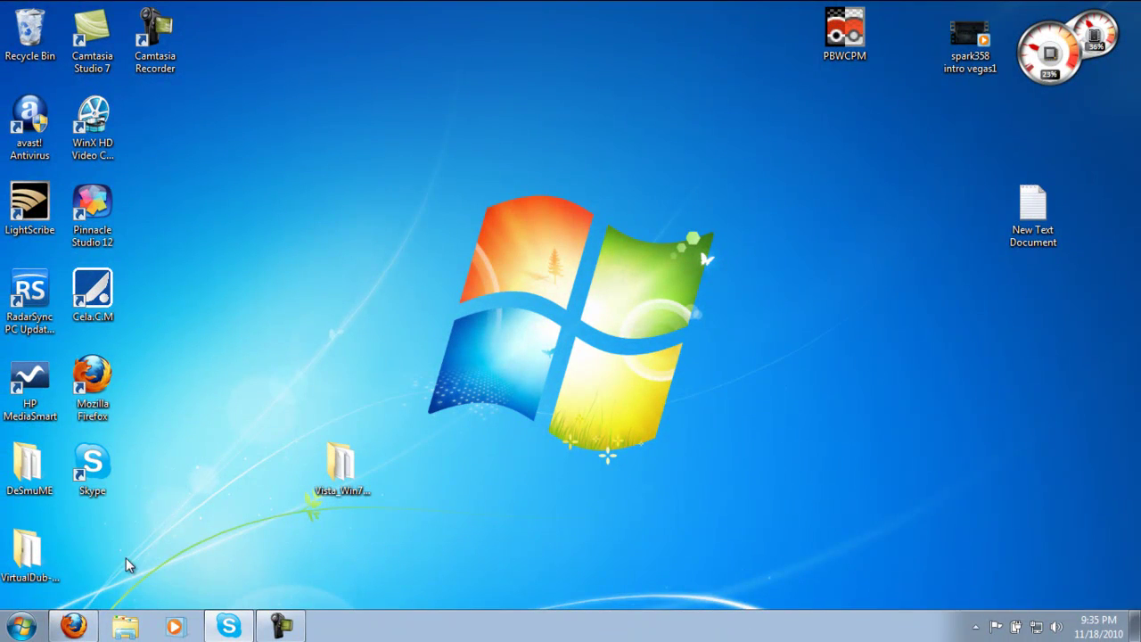
# Switch to Firefox, request the DeSmuME v0.9.6 Windows 64 bit binary from the DeSmuME download page, and close the browser
pyautogui.click(88, 623)
pyautogui.click(89, 623)
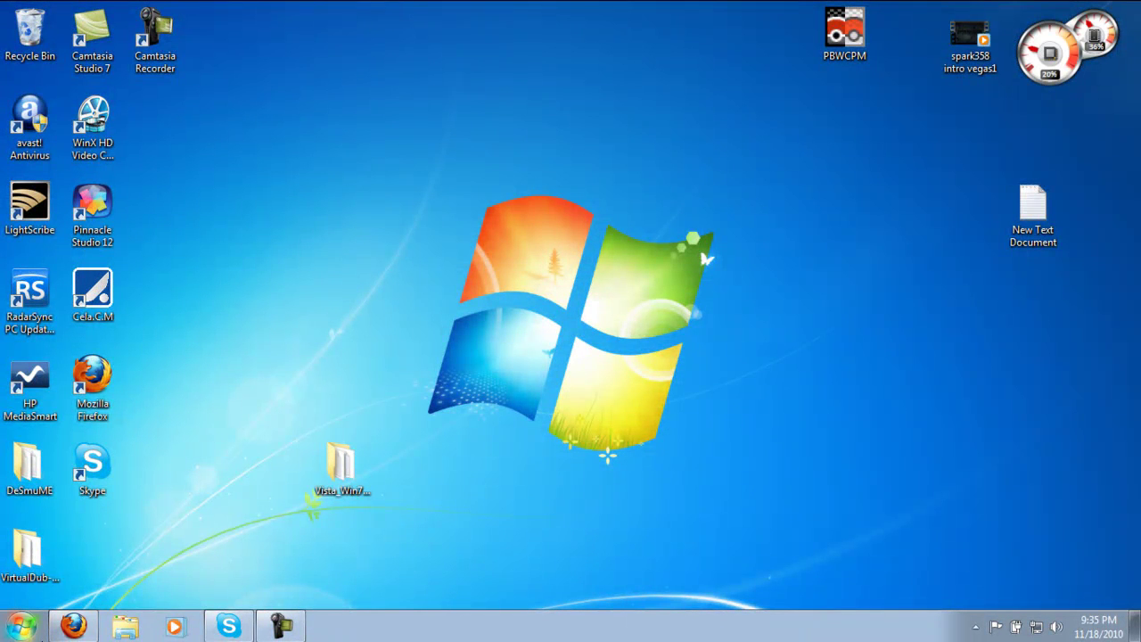
pyautogui.click(75, 626)
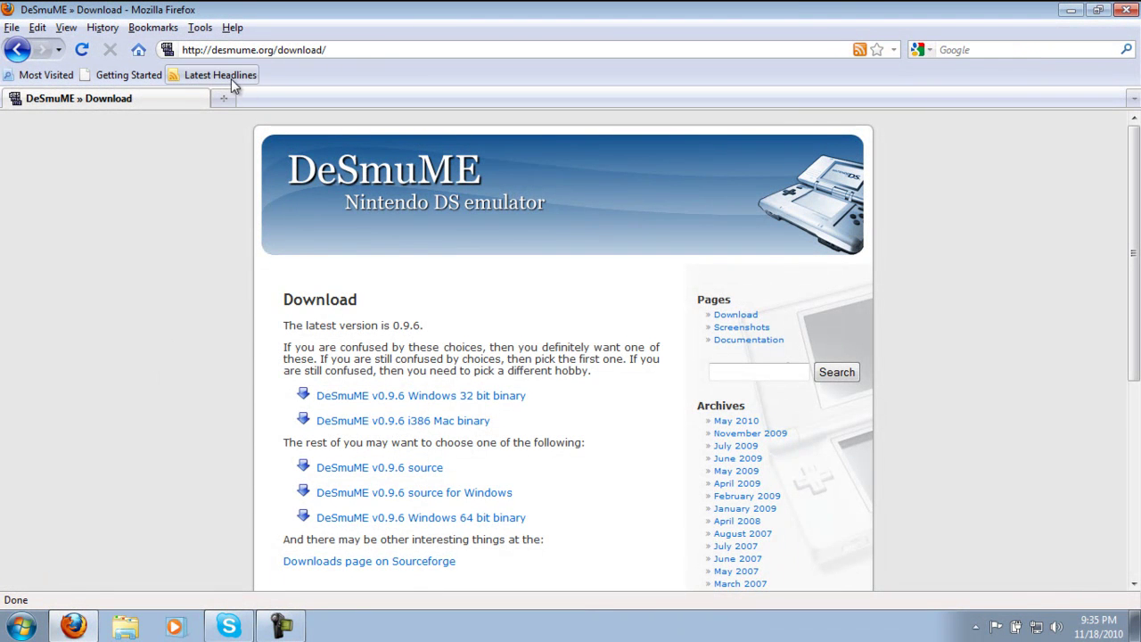
pyautogui.moveTo(1136, 176); pyautogui.dragTo(1136, 233)
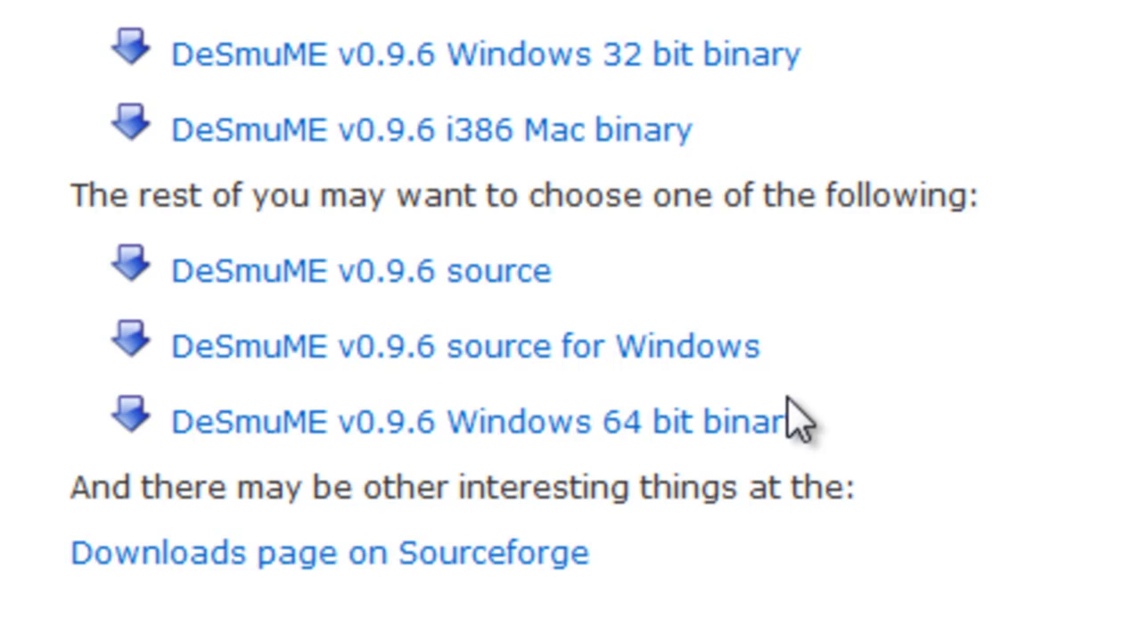
pyautogui.click(713, 437)
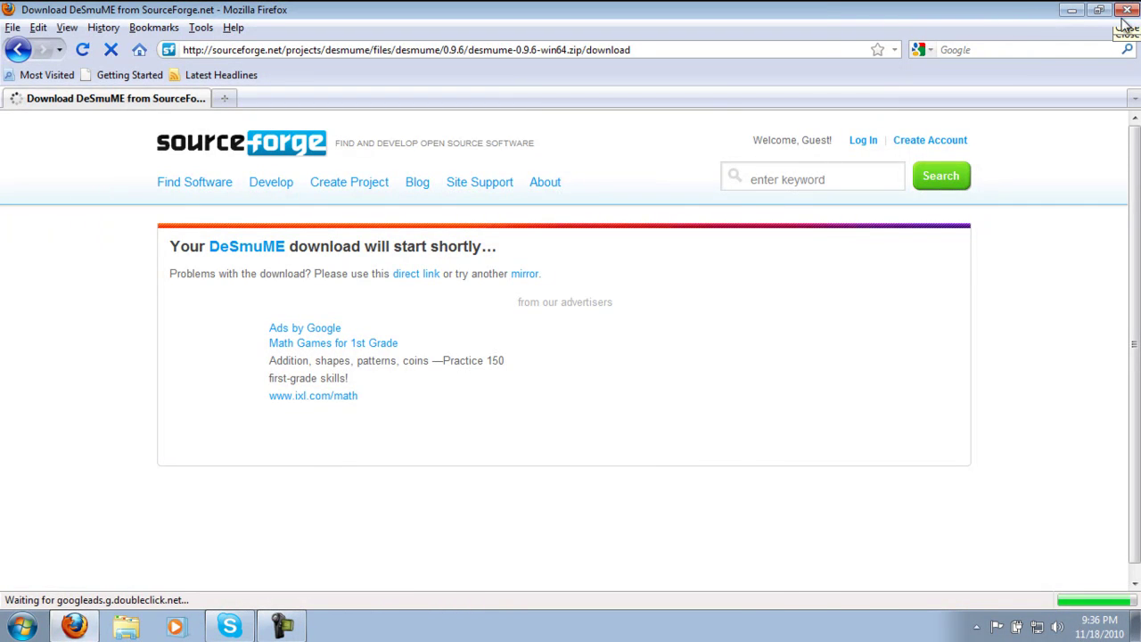
pyautogui.click(1127, 10)
# Move the DeSmuME folder toward the middle of the desktop, open it and launch DeSmuME_x64
pyautogui.moveTo(36, 459); pyautogui.dragTo(530, 195)
pyautogui.doubleClick(526, 203)
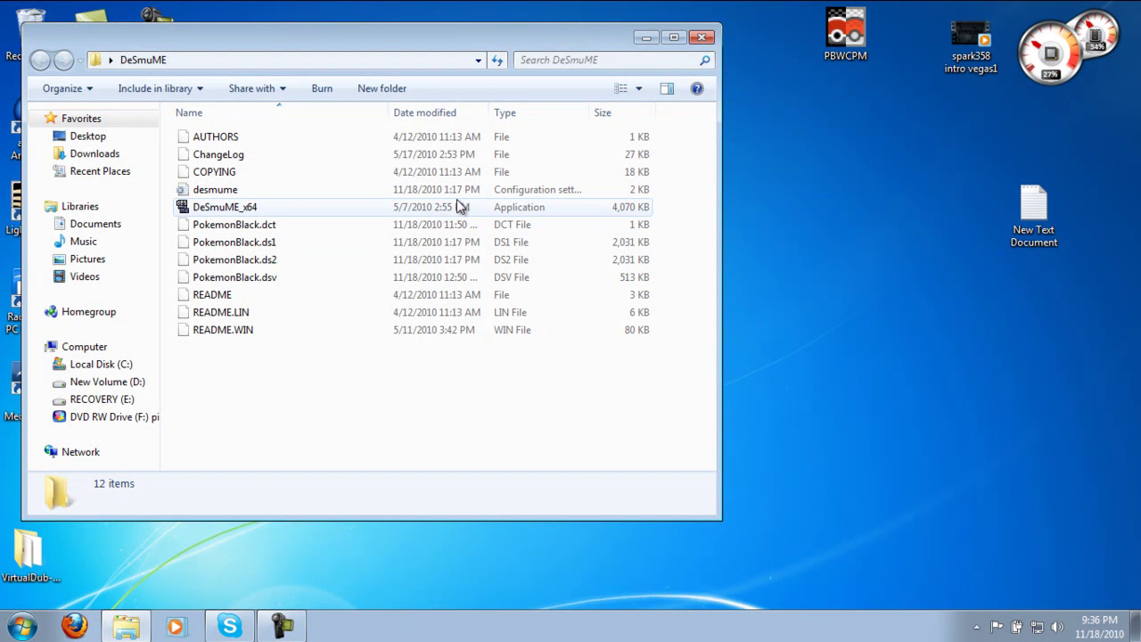
pyautogui.doubleClick(273, 215)
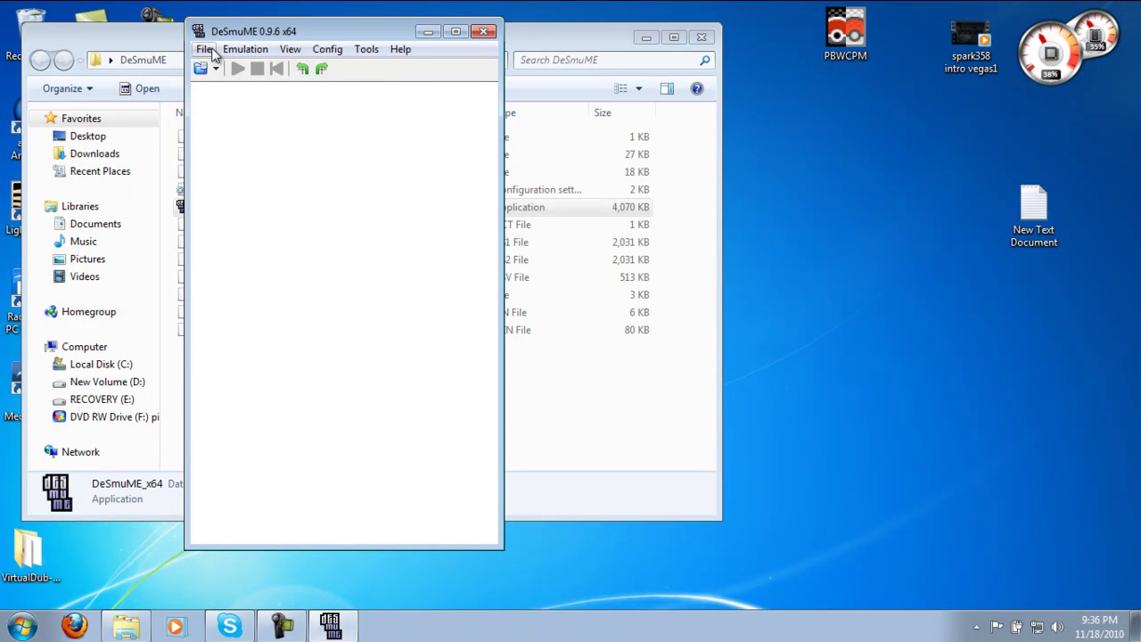
# Load the recent ROM PokemonBlack.nds, minimize the DeSmuME folder window, and restore the game's first save state
pyautogui.click(205, 50)
pyautogui.moveTo(252, 90)
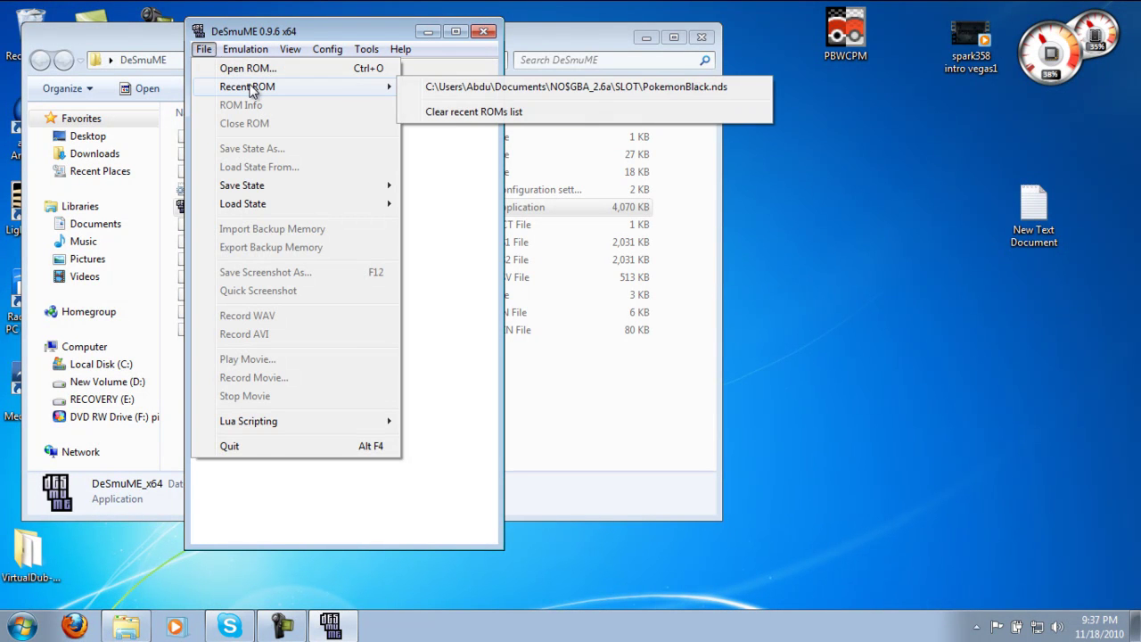
pyautogui.click(461, 81)
pyautogui.click(646, 41)
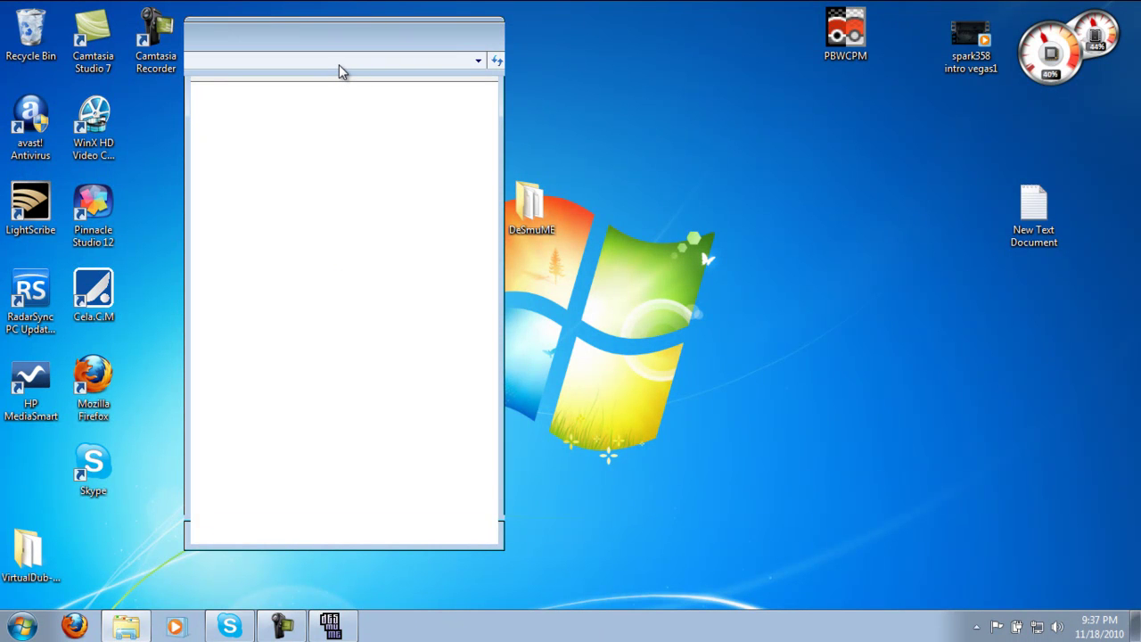
pyautogui.click(325, 20)
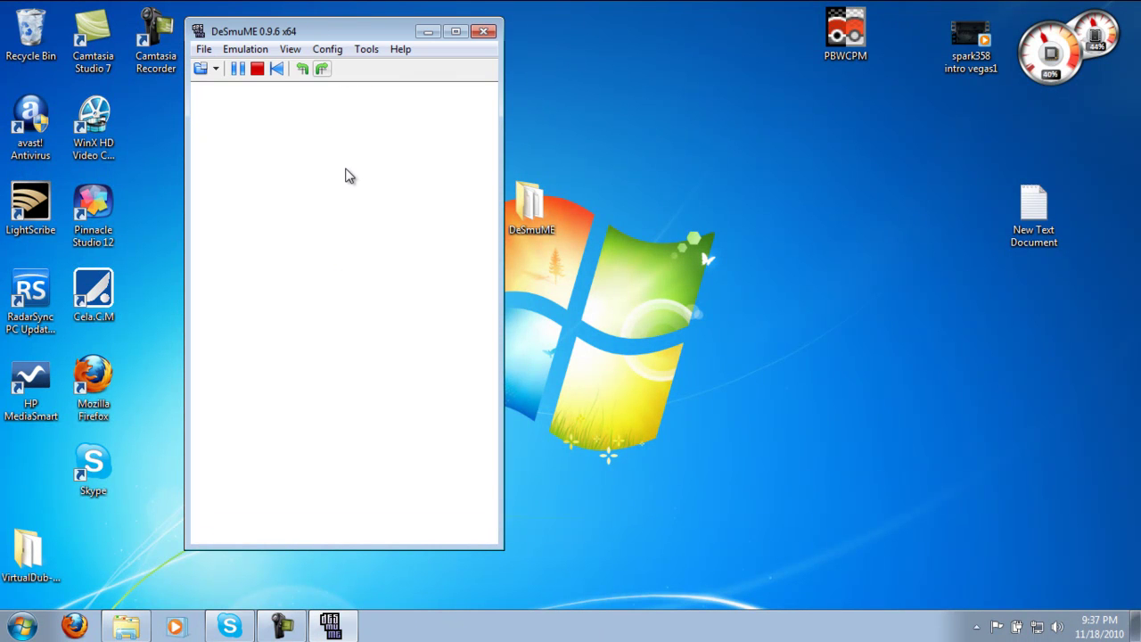
pyautogui.press('F1')
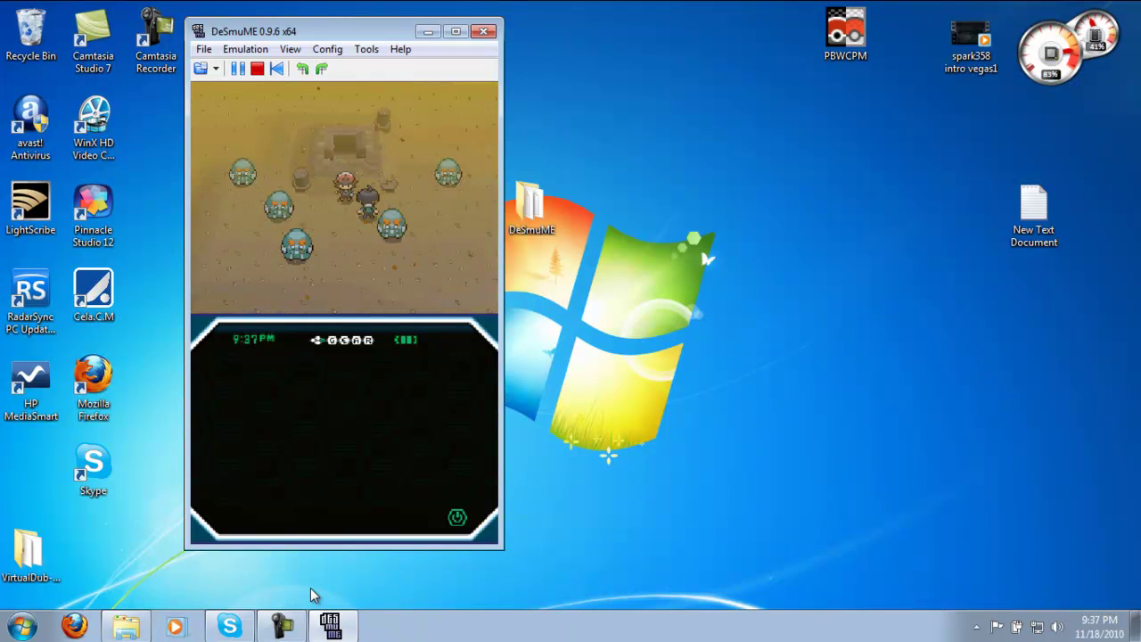
# Start an AVI recording of the game, inspect the available video compressors, and cancel the compression dialog
pyautogui.click(429, 32)
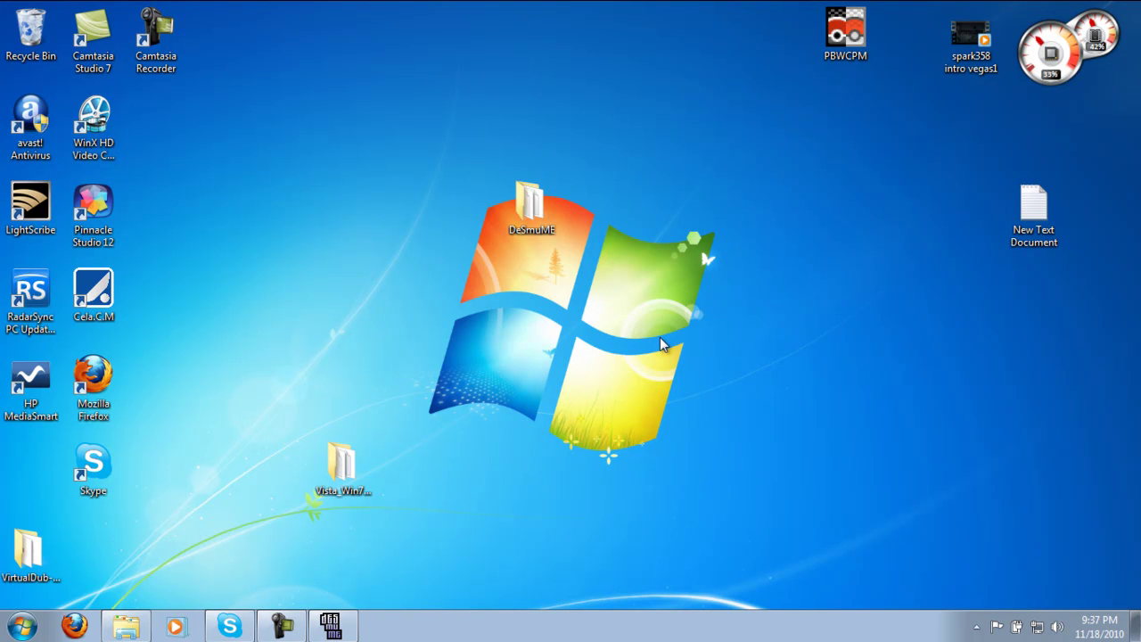
pyautogui.click(331, 626)
pyautogui.click(204, 49)
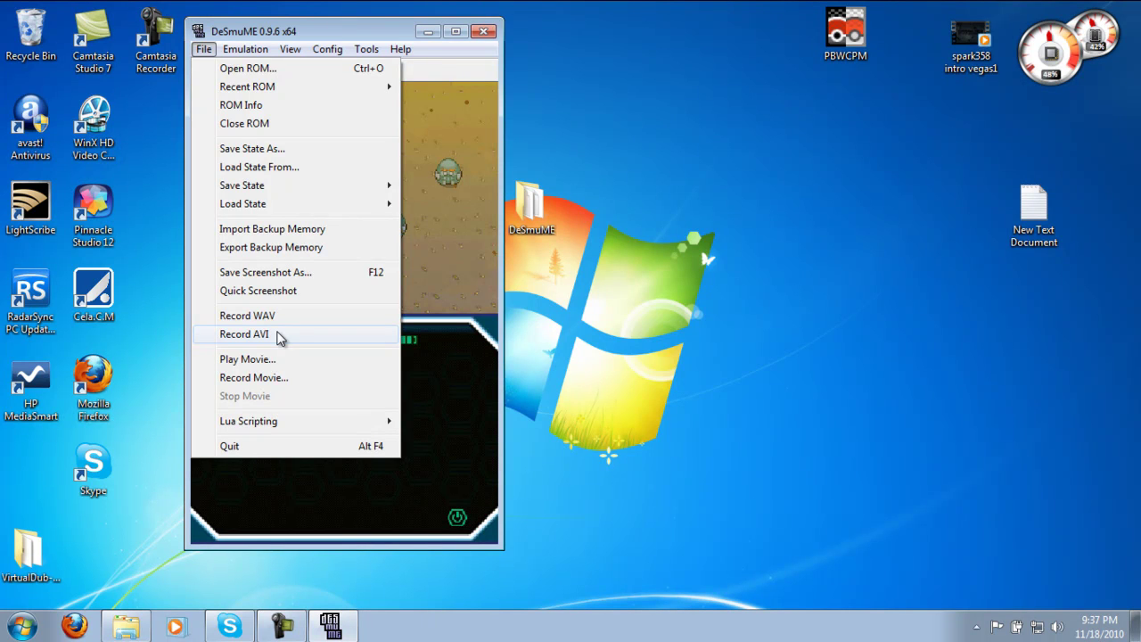
pyautogui.click(278, 337)
pyautogui.click(615, 430)
pyautogui.click(374, 204)
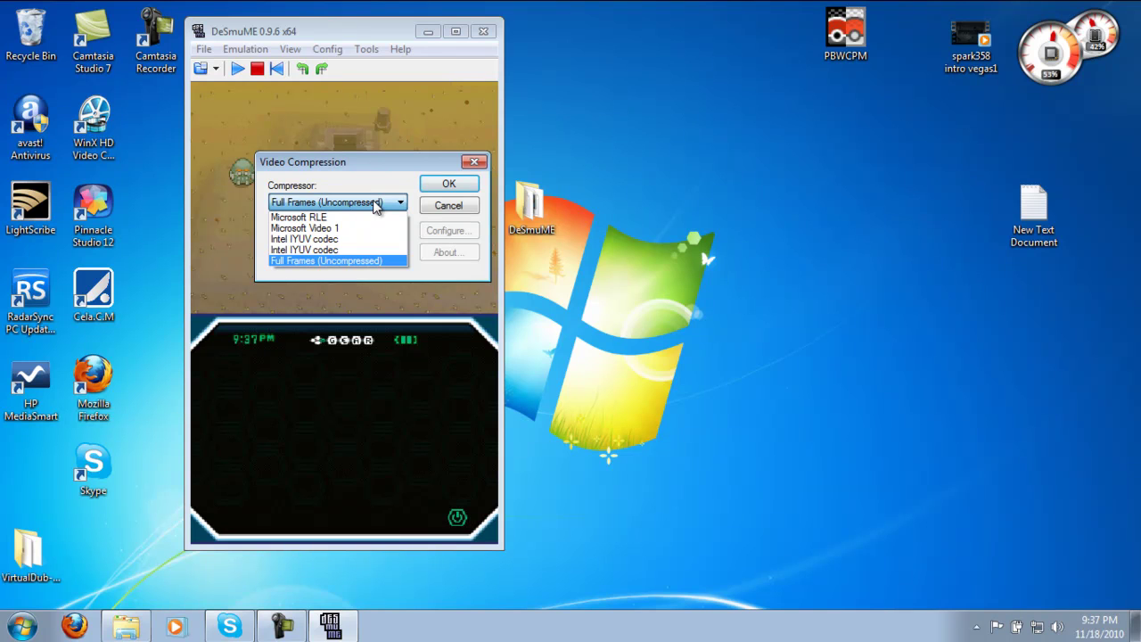
pyautogui.click(374, 203)
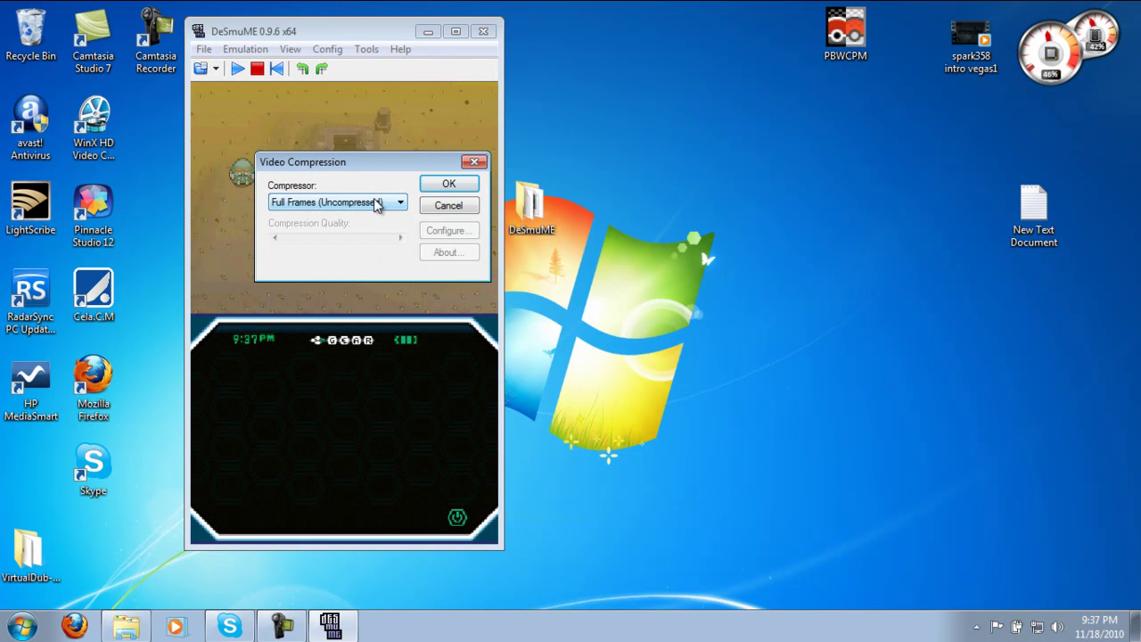
pyautogui.click(426, 203)
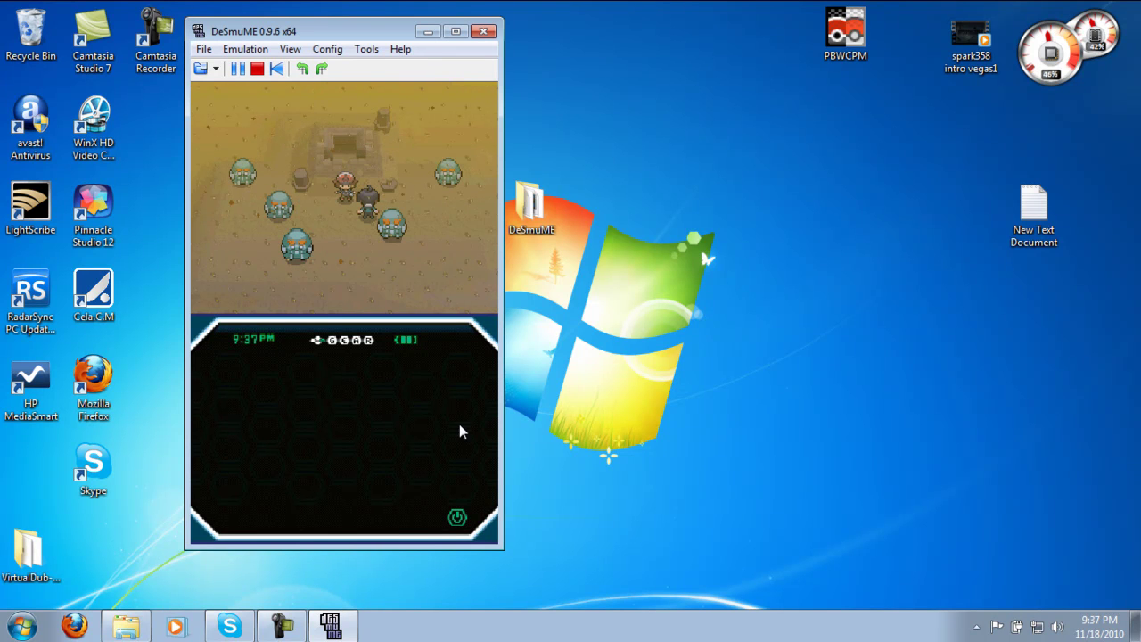
# Minimize the emulator and start Windows Task Manager
pyautogui.click(428, 32)
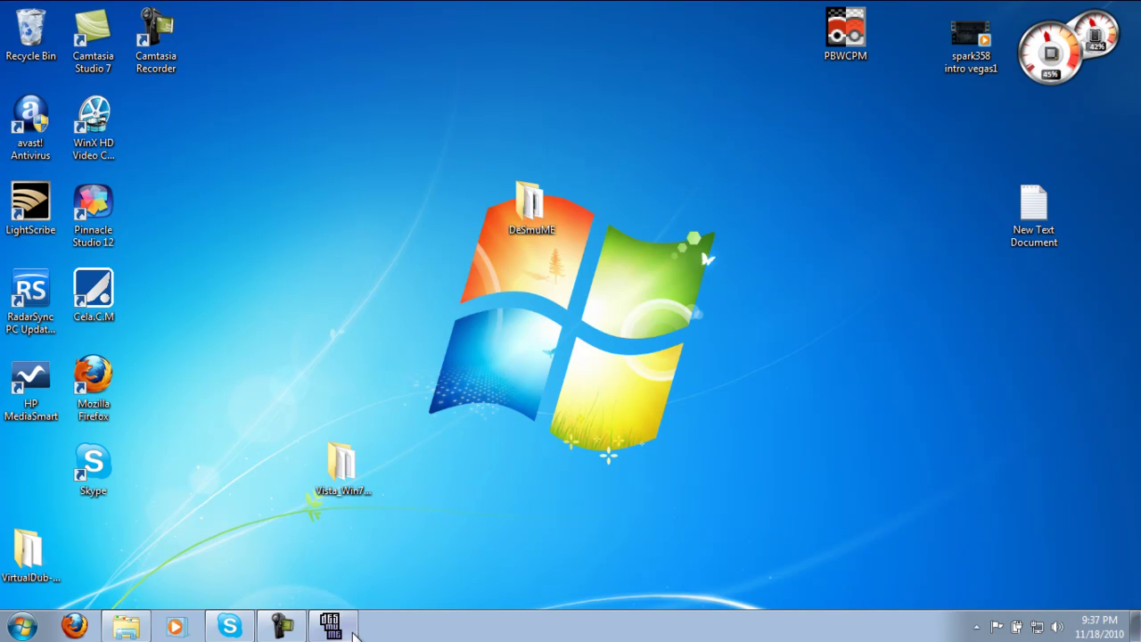
pyautogui.moveTo(353, 633)
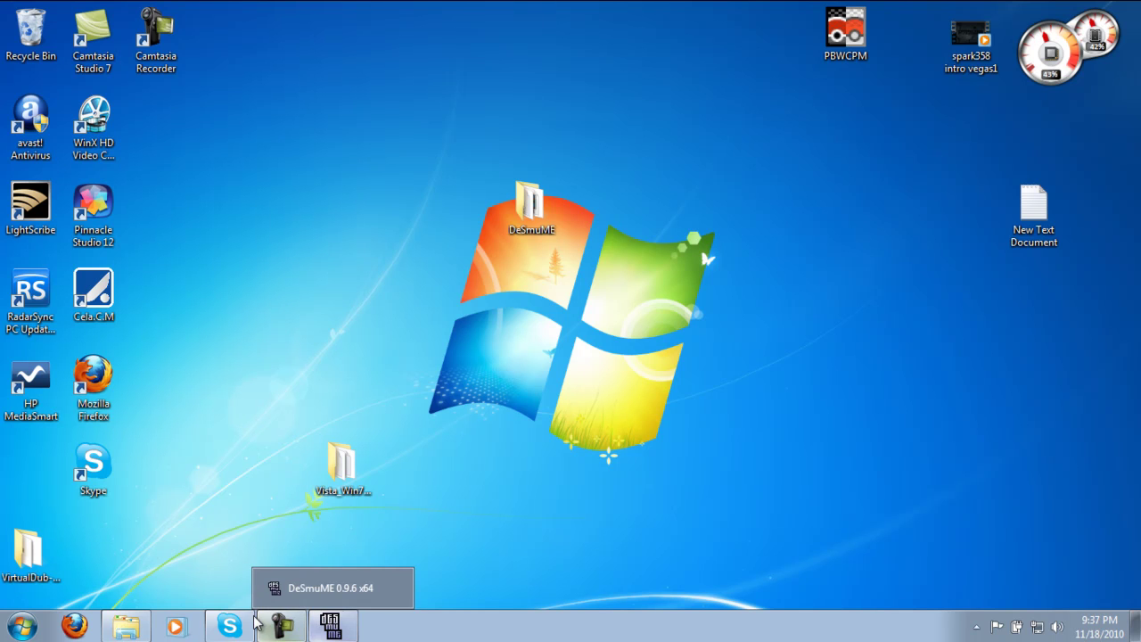
pyautogui.moveTo(230, 627)
pyautogui.rightClick(552, 633)
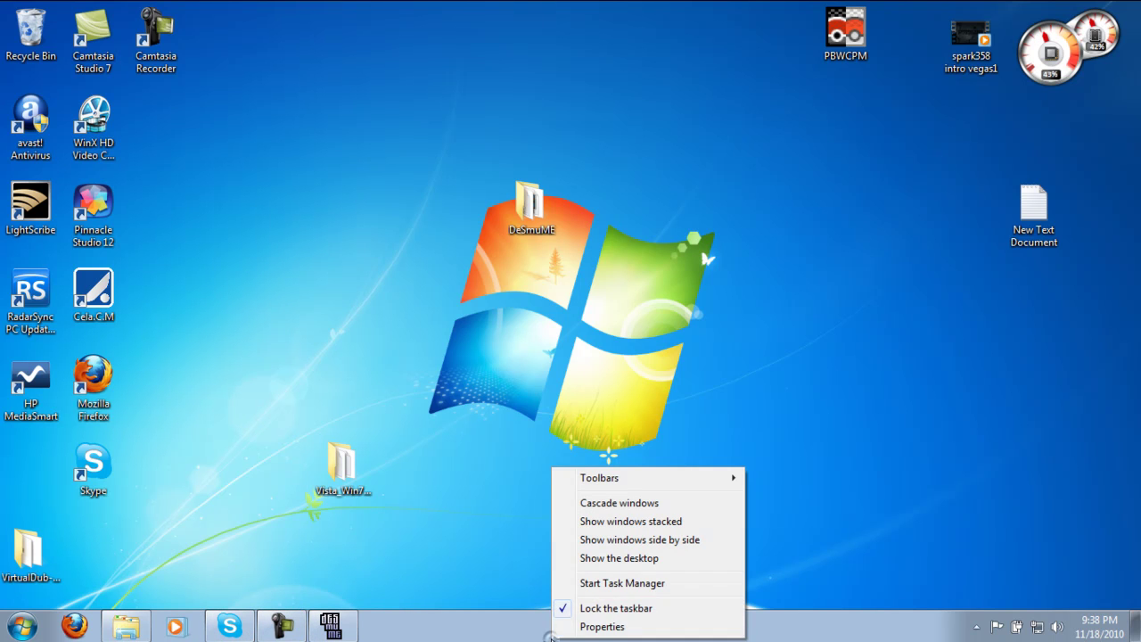
pyautogui.click(591, 588)
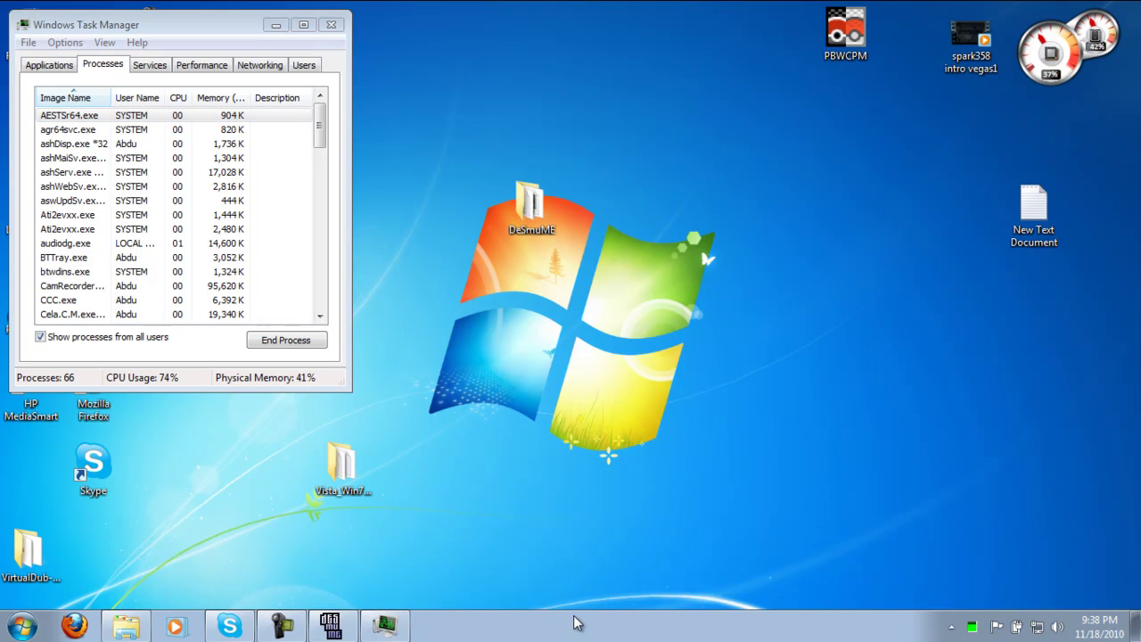
pyautogui.rightClick(575, 619)
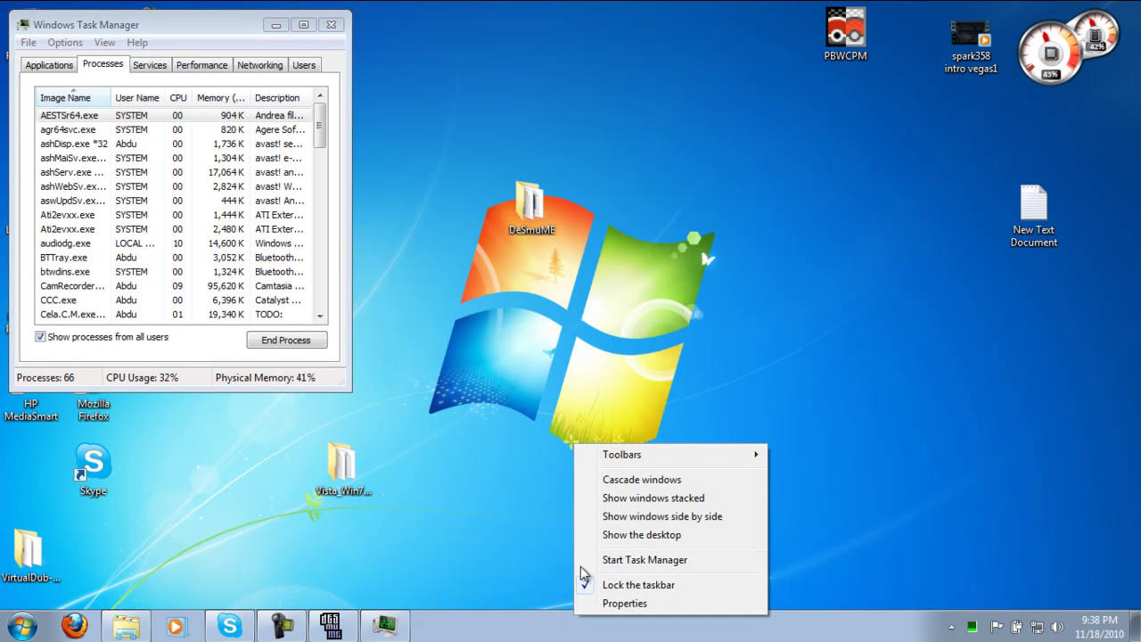
pyautogui.click(468, 242)
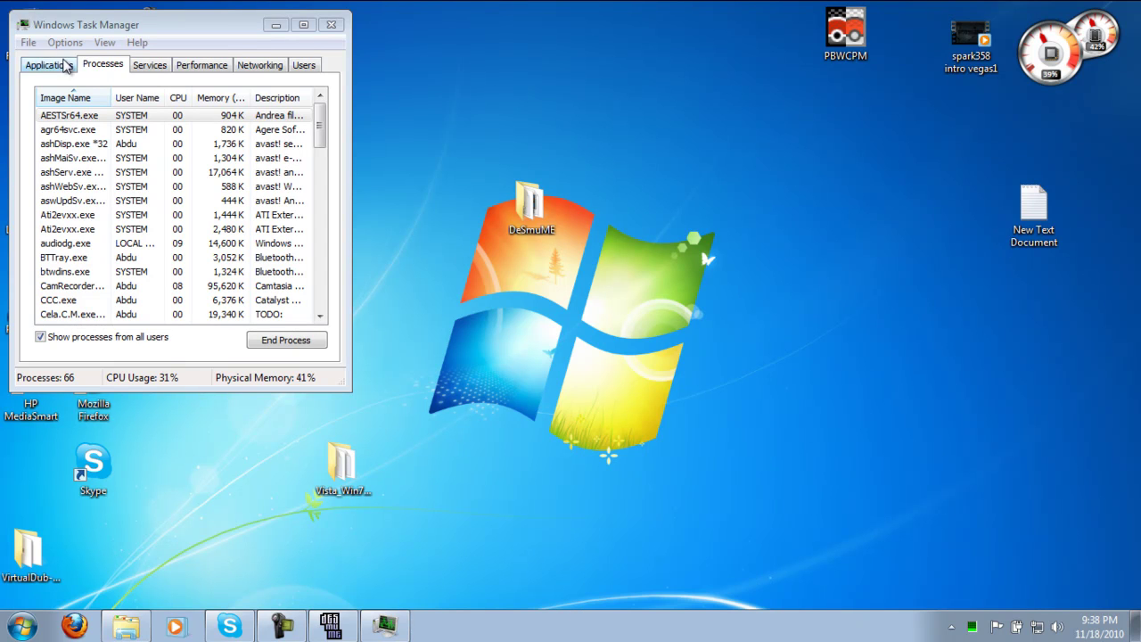
# View the running applications in Task Manager, select the Skype task, and briefly bring up its window
pyautogui.click(45, 68)
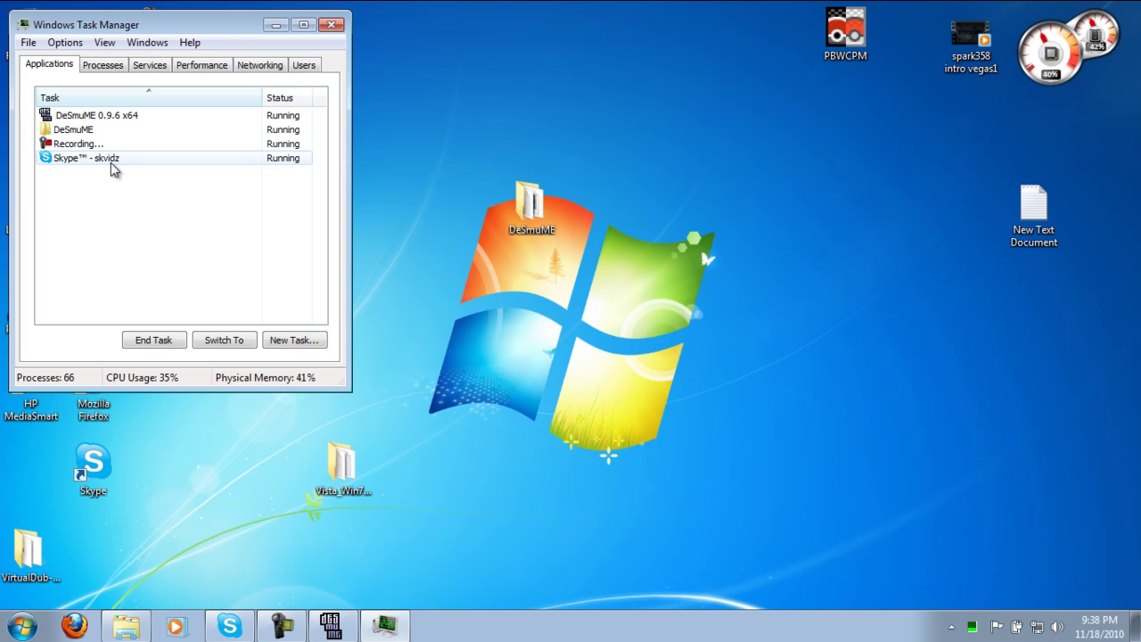
pyautogui.click(110, 162)
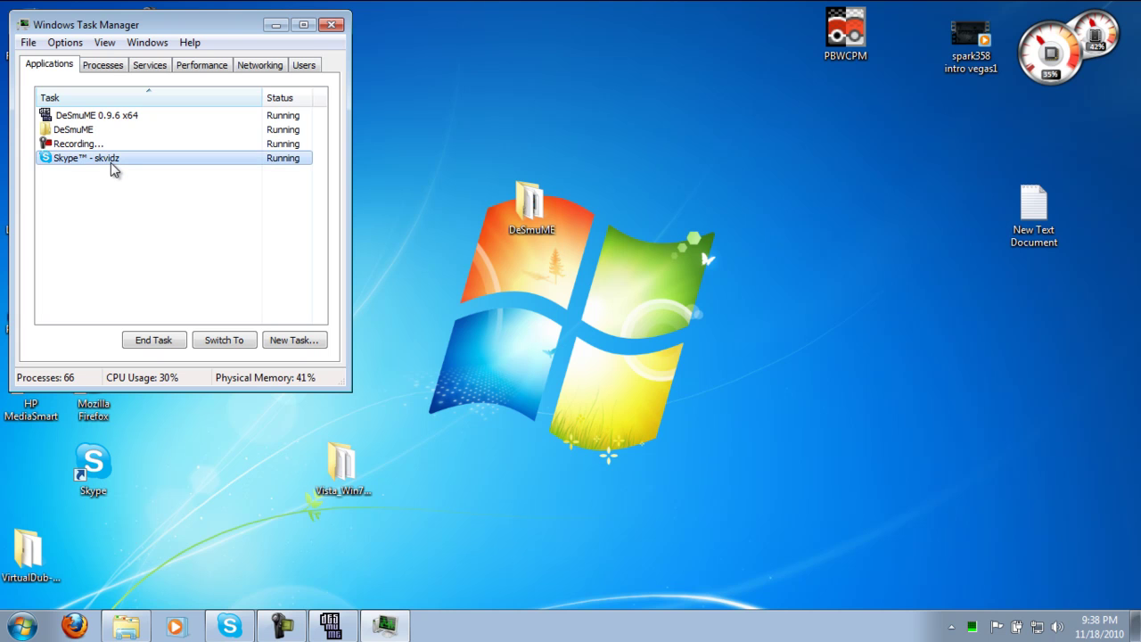
pyautogui.click(230, 629)
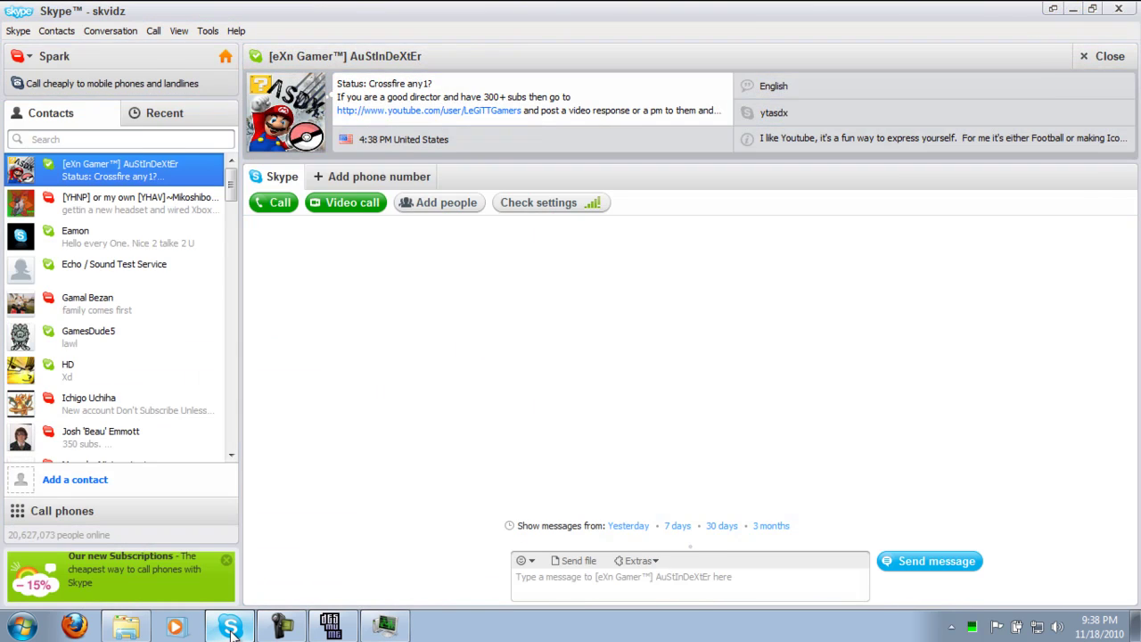
pyautogui.click(230, 629)
# Show Task Manager's process list, restore the DeSmuME window and place it beside Task Manager
pyautogui.click(102, 65)
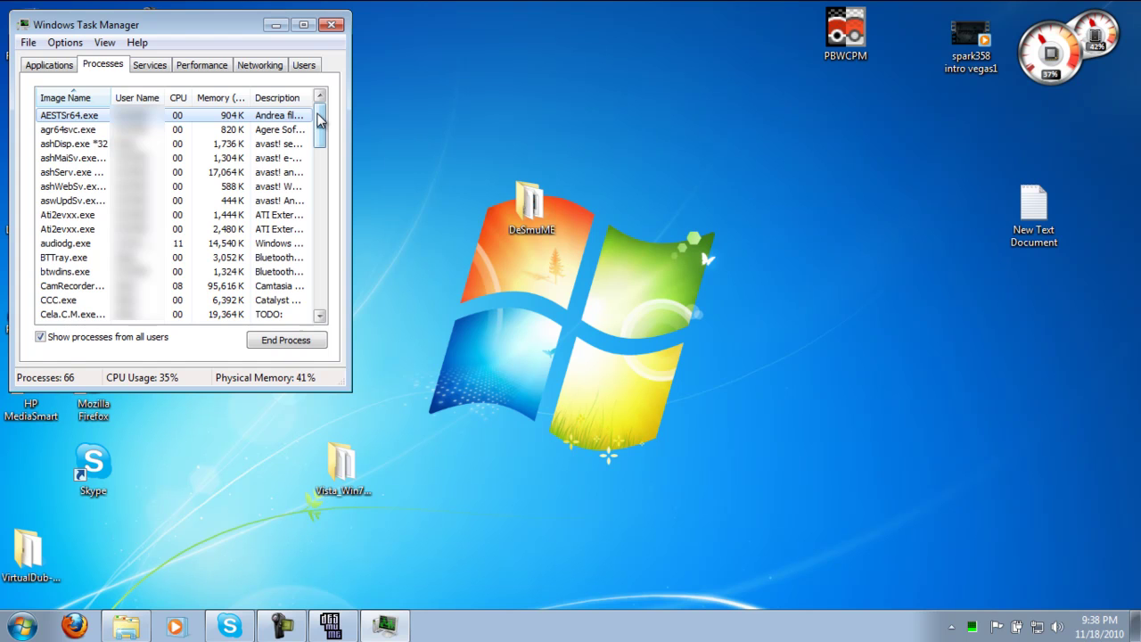
pyautogui.moveTo(319, 120)
pyautogui.mouseDown()
pyautogui.moveTo(319, 136)
pyautogui.moveTo(319, 118)
pyautogui.mouseUp()
pyautogui.click(330, 626)
pyautogui.moveTo(272, 32); pyautogui.dragTo(579, 17)
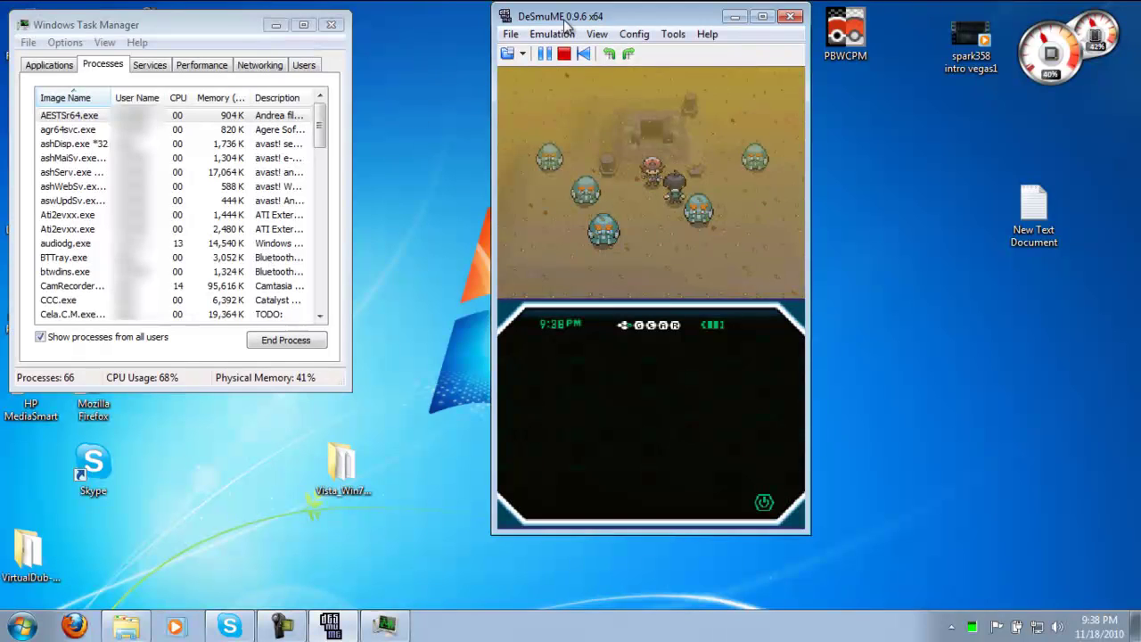
# Sort Task Manager's processes by CPU usage and view the priority options for the DeSmuME process
pyautogui.click(179, 98)
pyautogui.click(165, 122)
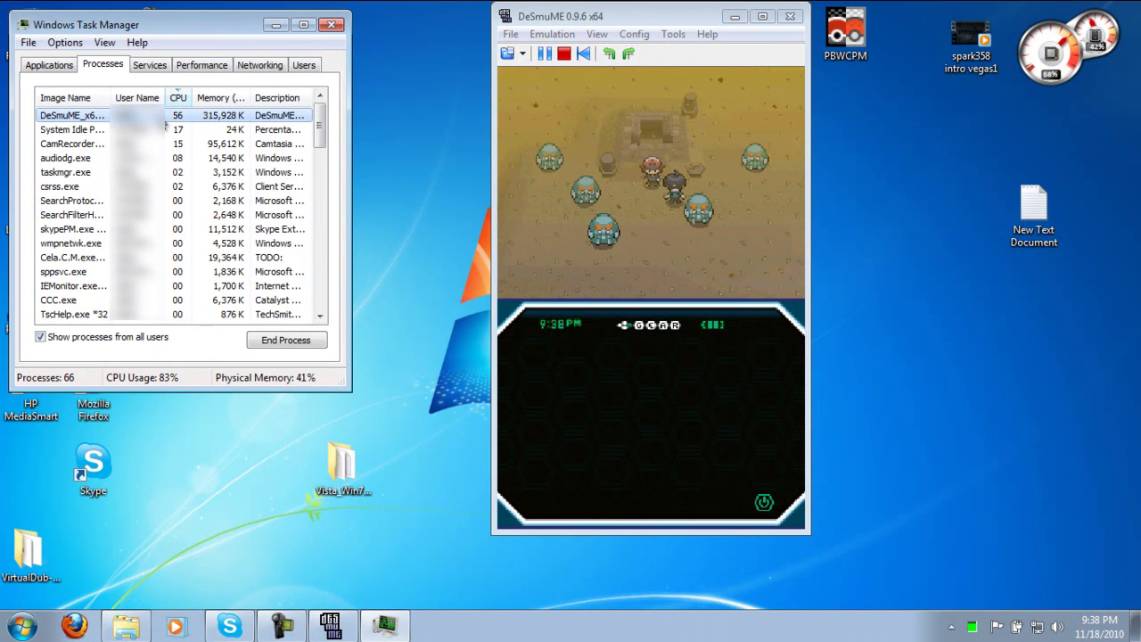
pyautogui.rightClick(164, 122)
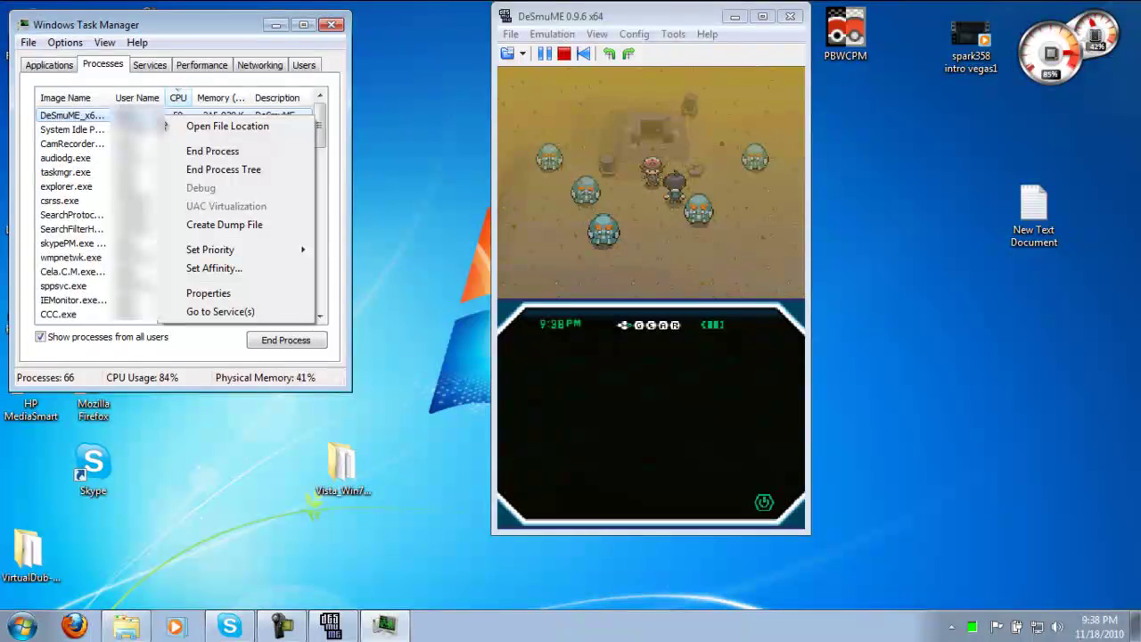
pyautogui.moveTo(232, 256)
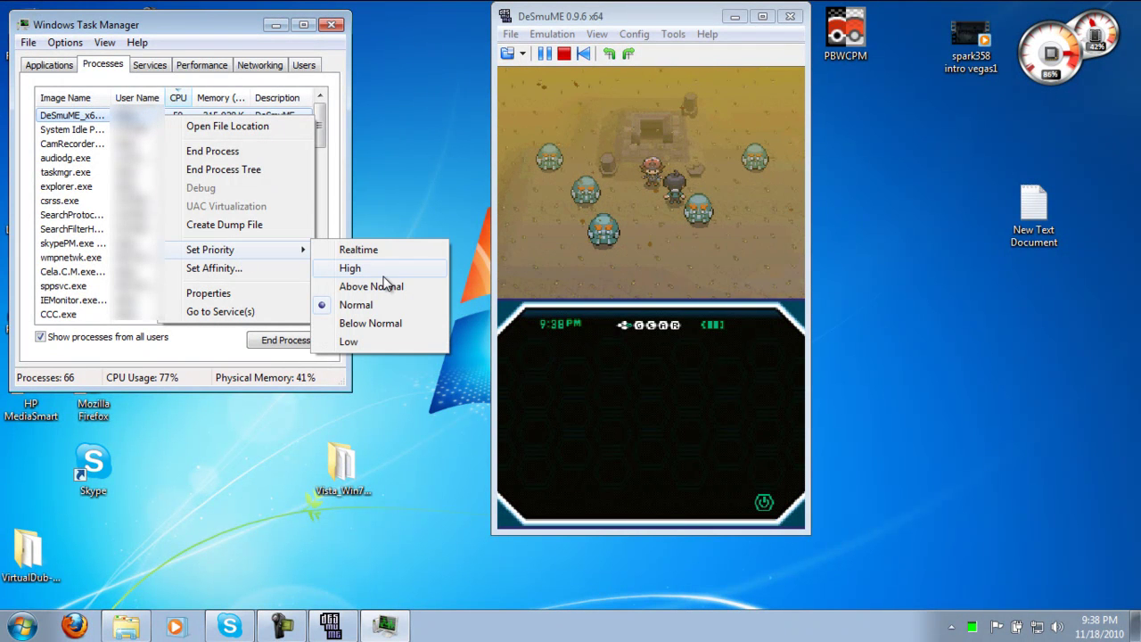
# Dismiss the process options and close both Task Manager and the DeSmuME emulator
pyautogui.click(332, 24)
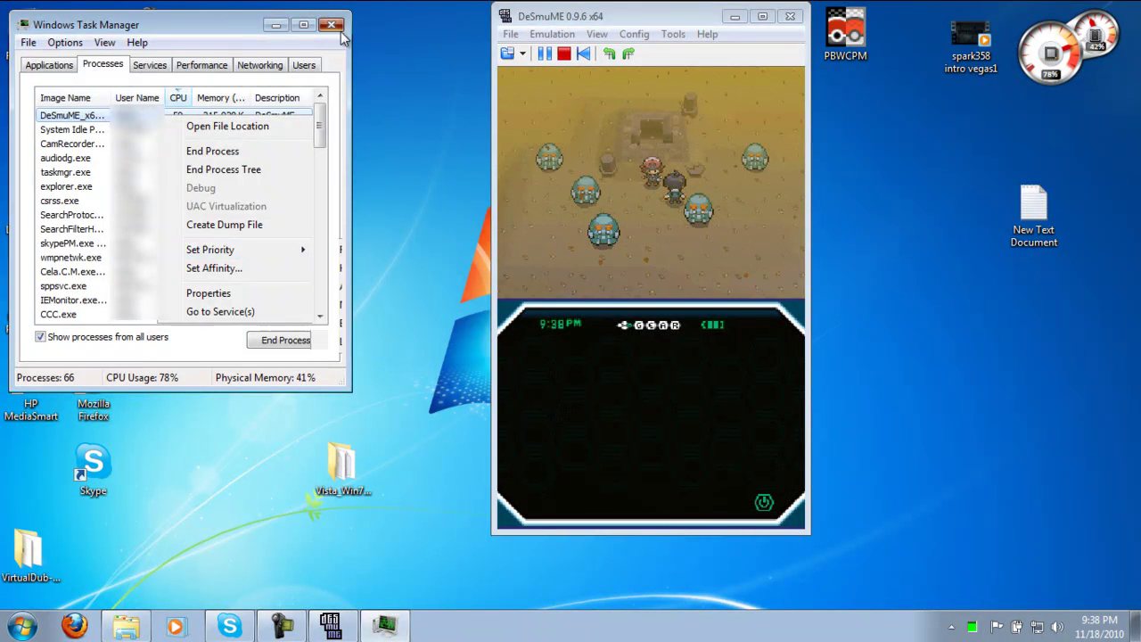
pyautogui.click(332, 24)
pyautogui.click(790, 17)
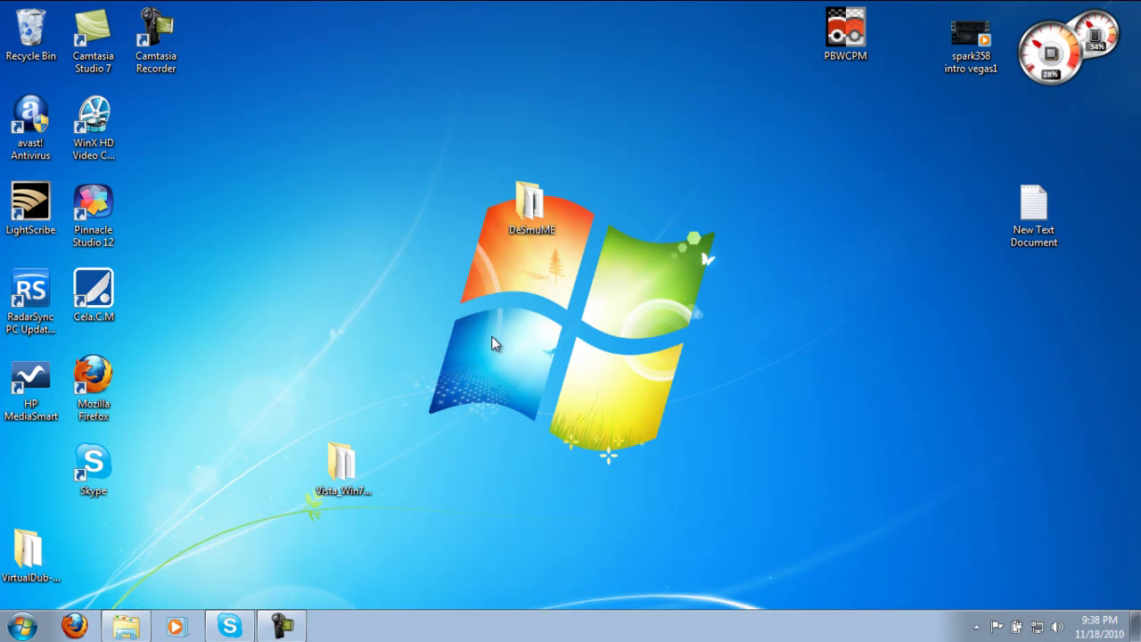
# Open the computer's system properties, check the processor, memory and system type, and minimize the window
pyautogui.click(22, 626)
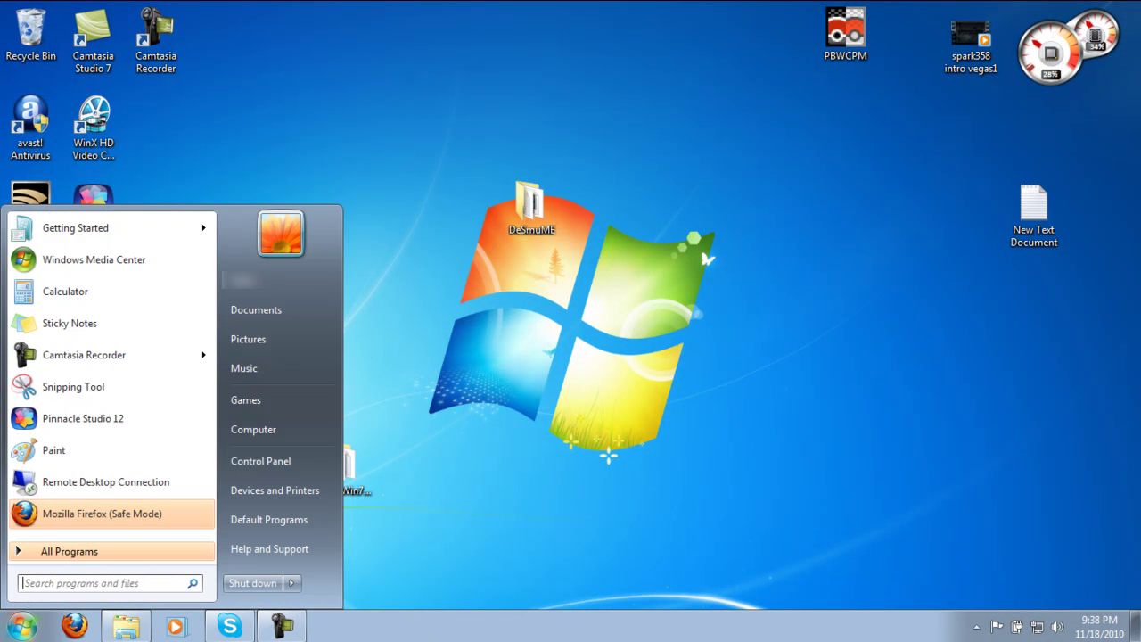
pyautogui.rightClick(241, 429)
pyautogui.click(283, 572)
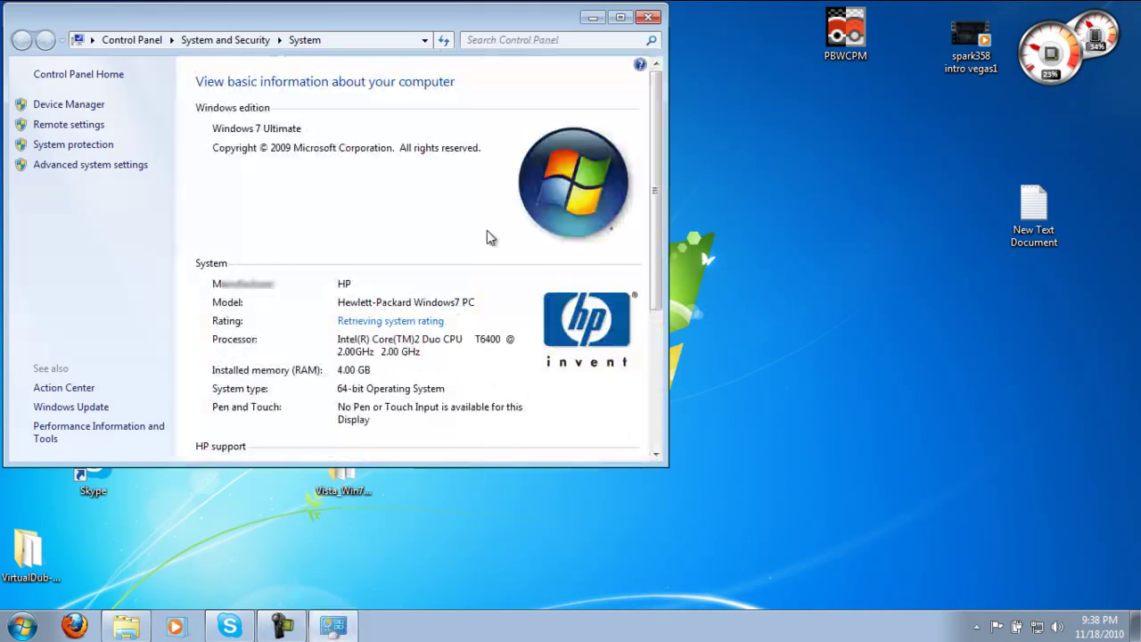
pyautogui.moveTo(655, 228); pyautogui.dragTo(651, 262)
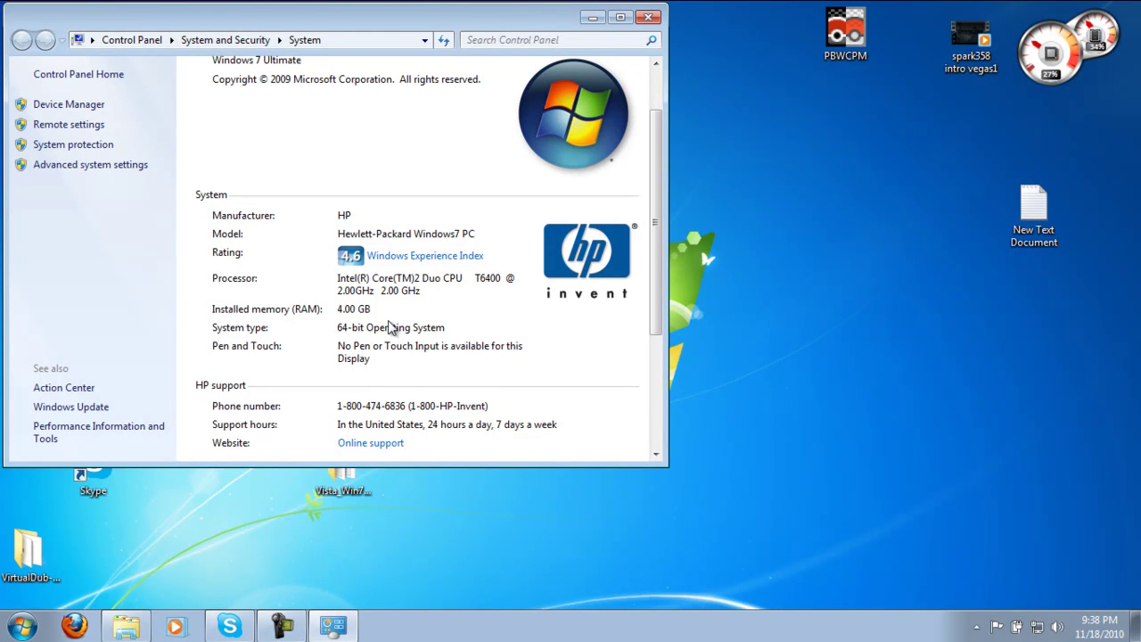
pyautogui.click(592, 18)
# Launch DeSmuME_x64 from the DeSmuME desktop folder and view the emulator's Frame Skip options without changing them
pyautogui.doubleClick(534, 200)
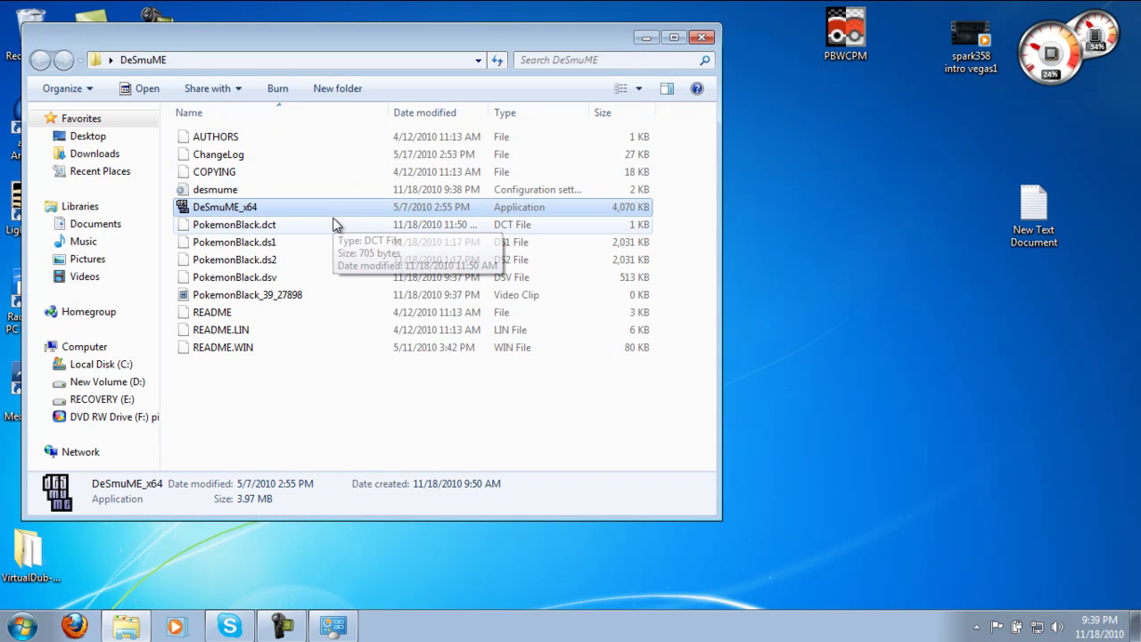
pyautogui.doubleClick(333, 212)
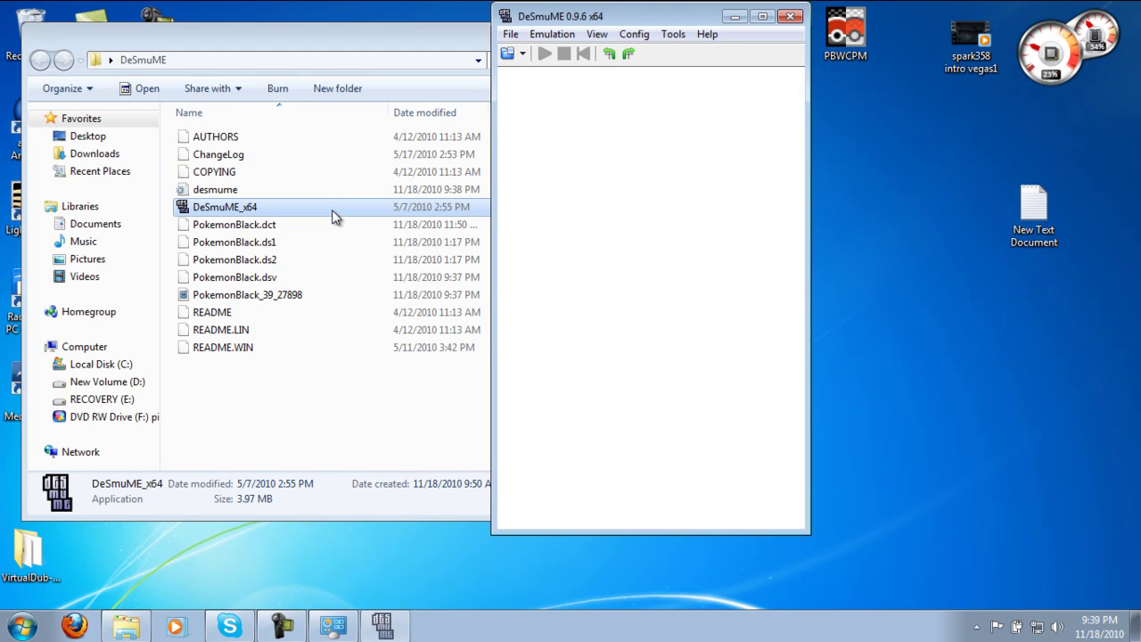
pyautogui.click(638, 35)
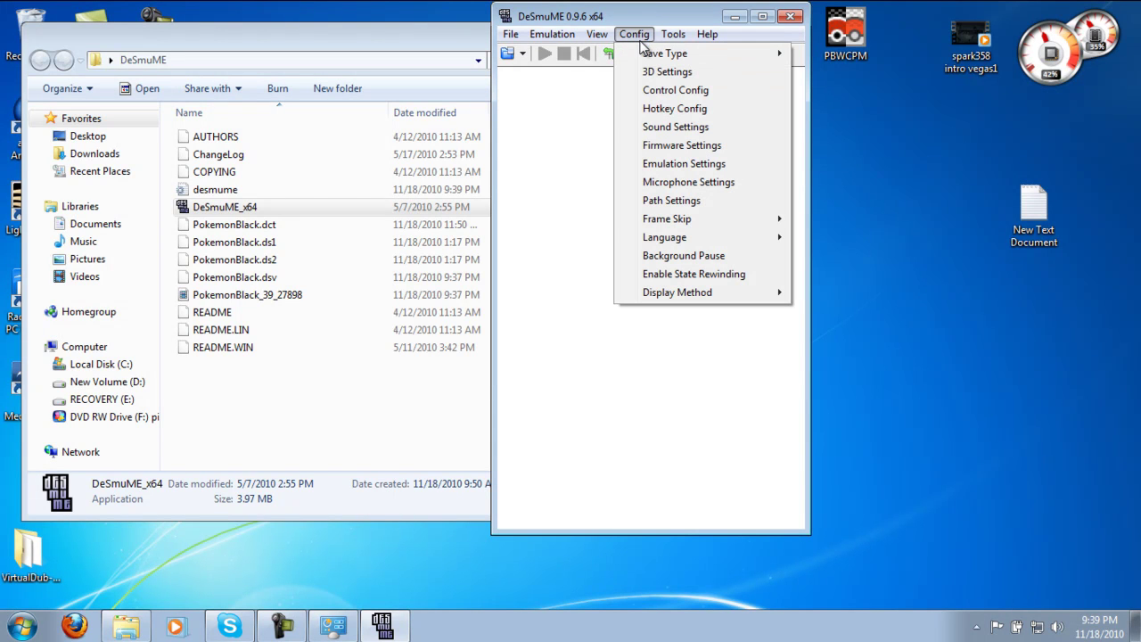
pyautogui.moveTo(653, 225)
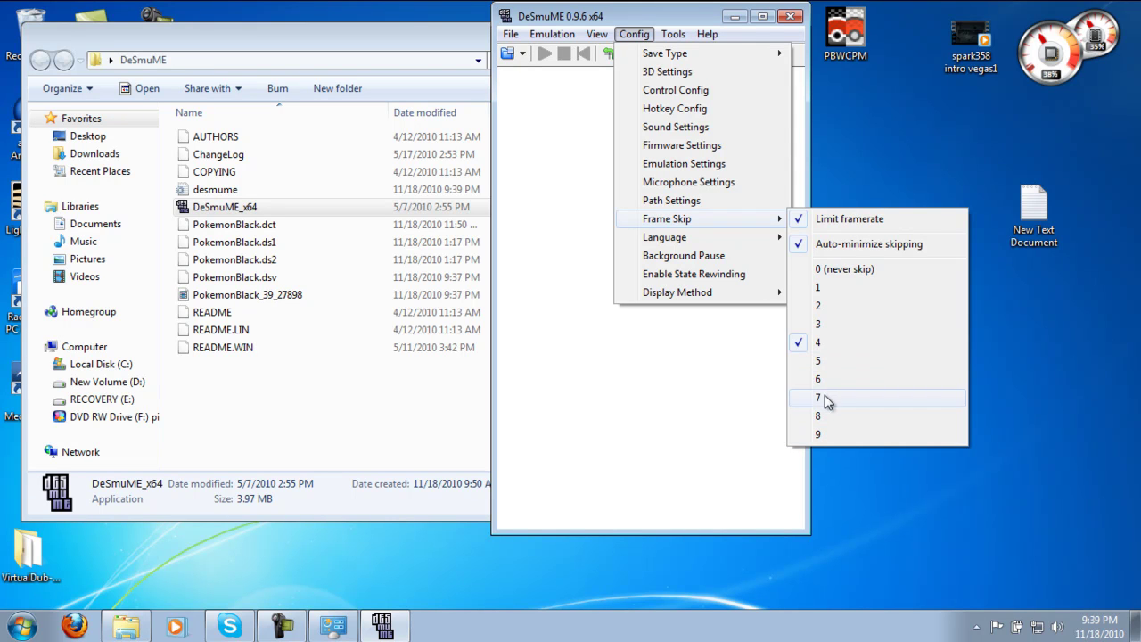
pyautogui.click(713, 371)
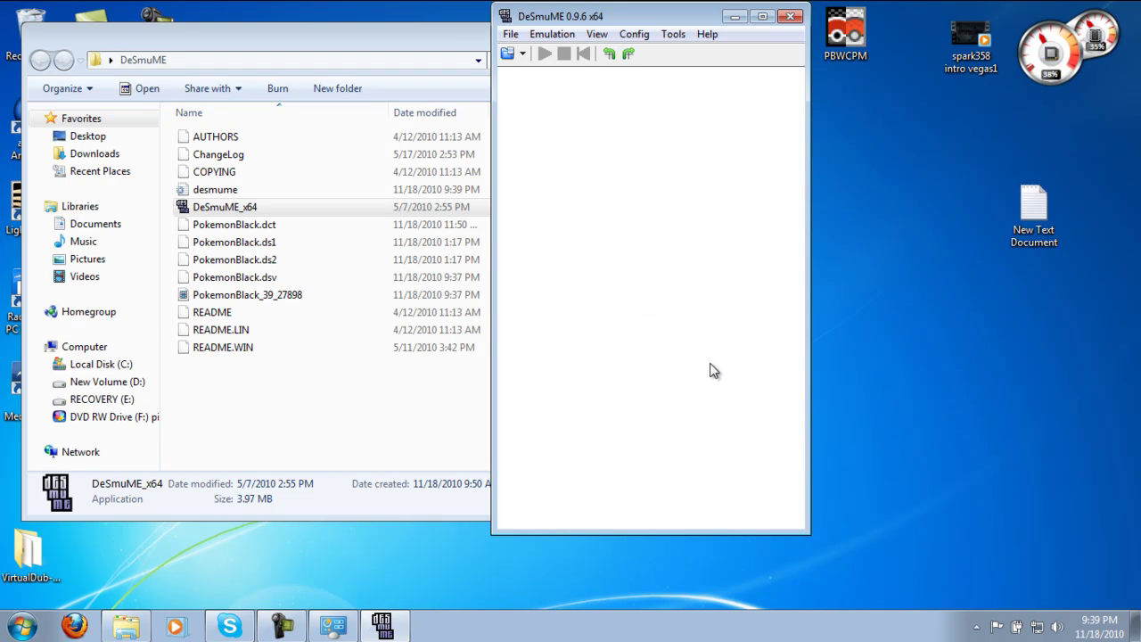
# Close the emulator and minimize the DeSmuME folder window
pyautogui.click(790, 16)
pyautogui.click(646, 37)
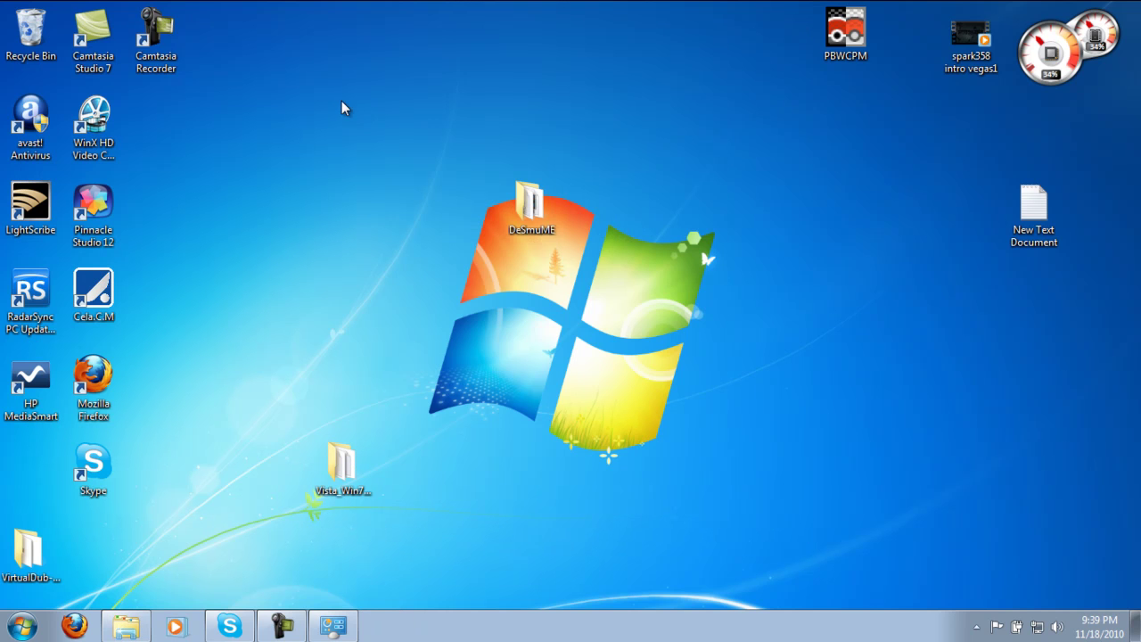
pyautogui.moveTo(147, 69)
pyautogui.mouseDown()
pyautogui.moveTo(410, 191)
pyautogui.moveTo(460, 160)
pyautogui.moveTo(160, 58)
pyautogui.mouseUp()
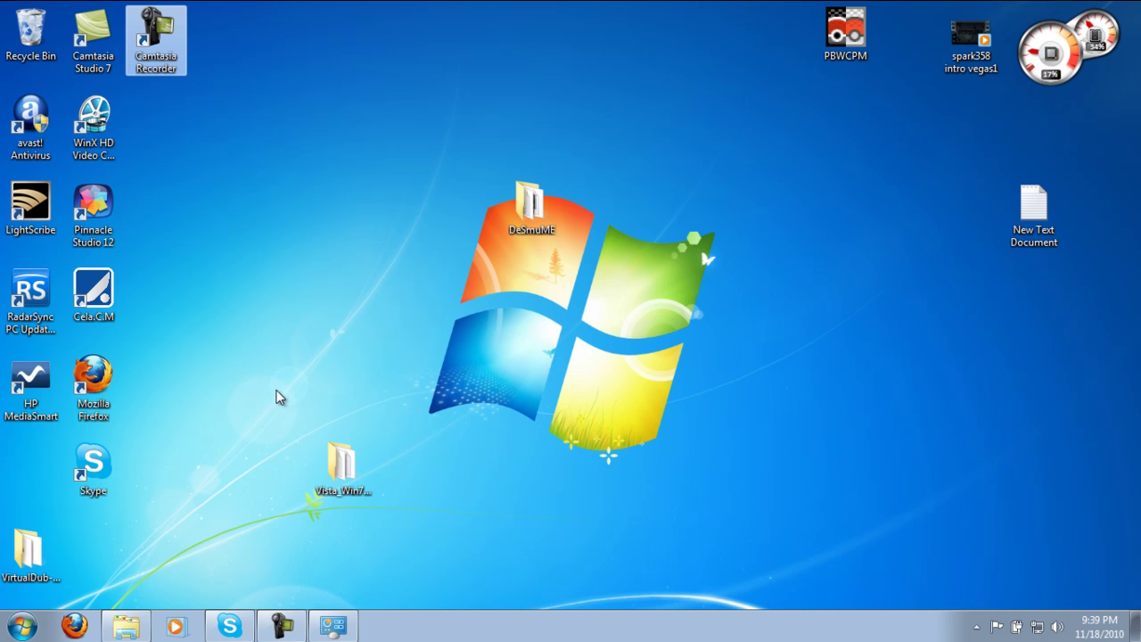
pyautogui.click(285, 628)
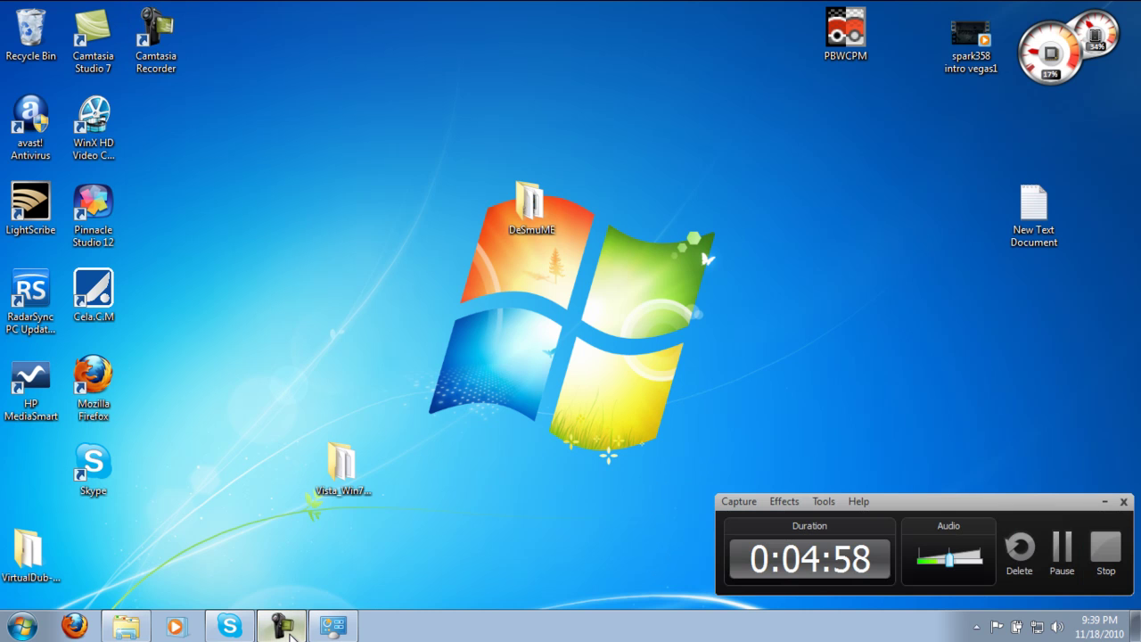
pyautogui.click(290, 633)
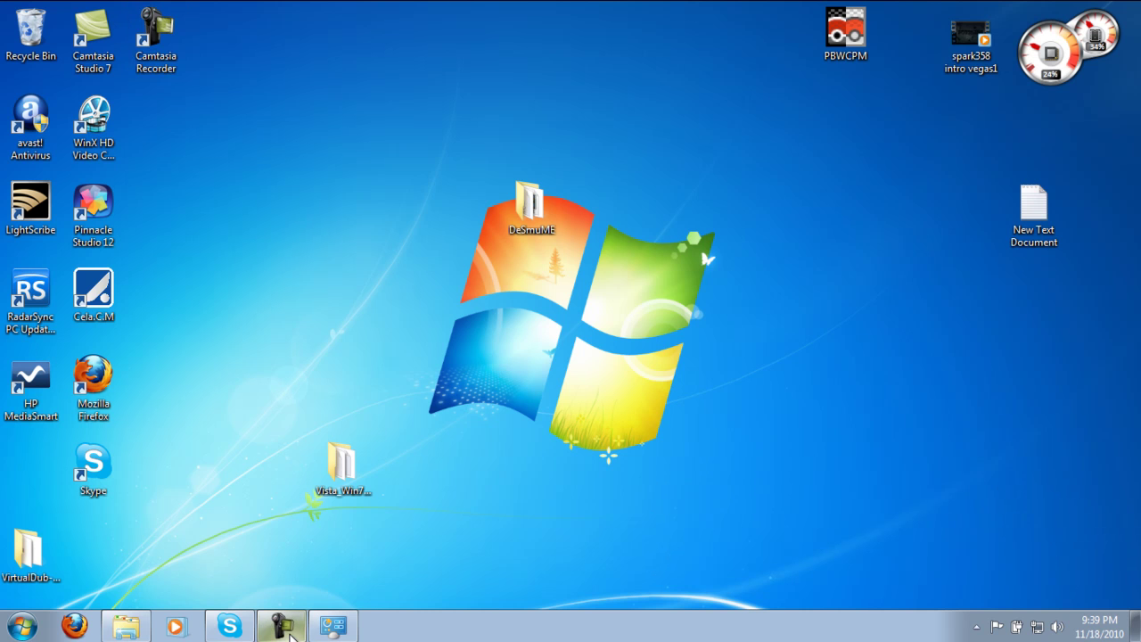
pyautogui.click(290, 633)
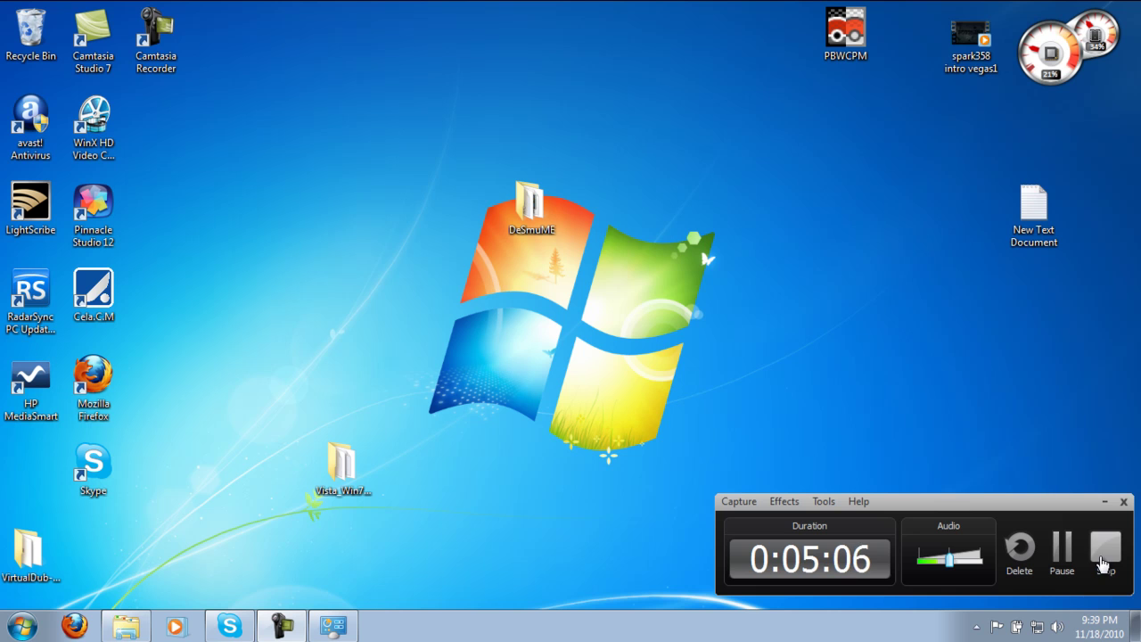
pyautogui.click(1106, 504)
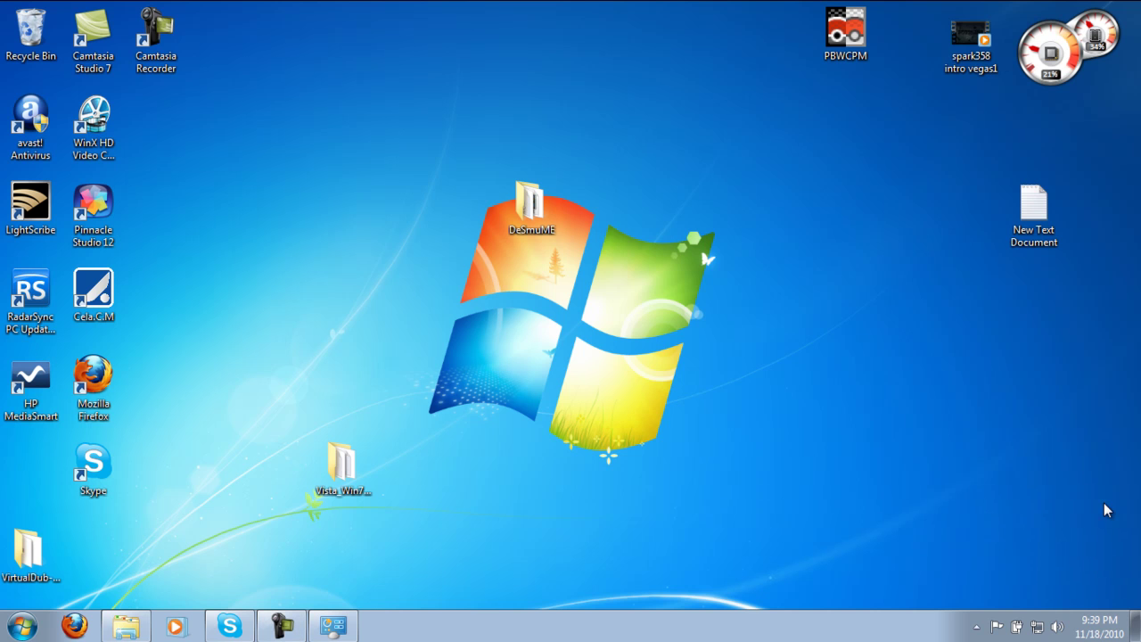
pyautogui.moveTo(571, 303); pyautogui.dragTo(762, 421)
pyautogui.moveTo(567, 333); pyautogui.dragTo(606, 438)
pyautogui.moveTo(539, 457); pyautogui.dragTo(606, 327)
pyautogui.moveTo(690, 340); pyautogui.dragTo(620, 383)
pyautogui.moveTo(573, 329); pyautogui.dragTo(705, 483)
pyautogui.moveTo(685, 479); pyautogui.dragTo(558, 340)
# Move the DeSmuME folder up to the desktop's top row of icons, above the Windows logo
pyautogui.moveTo(532, 198); pyautogui.dragTo(304, 272)
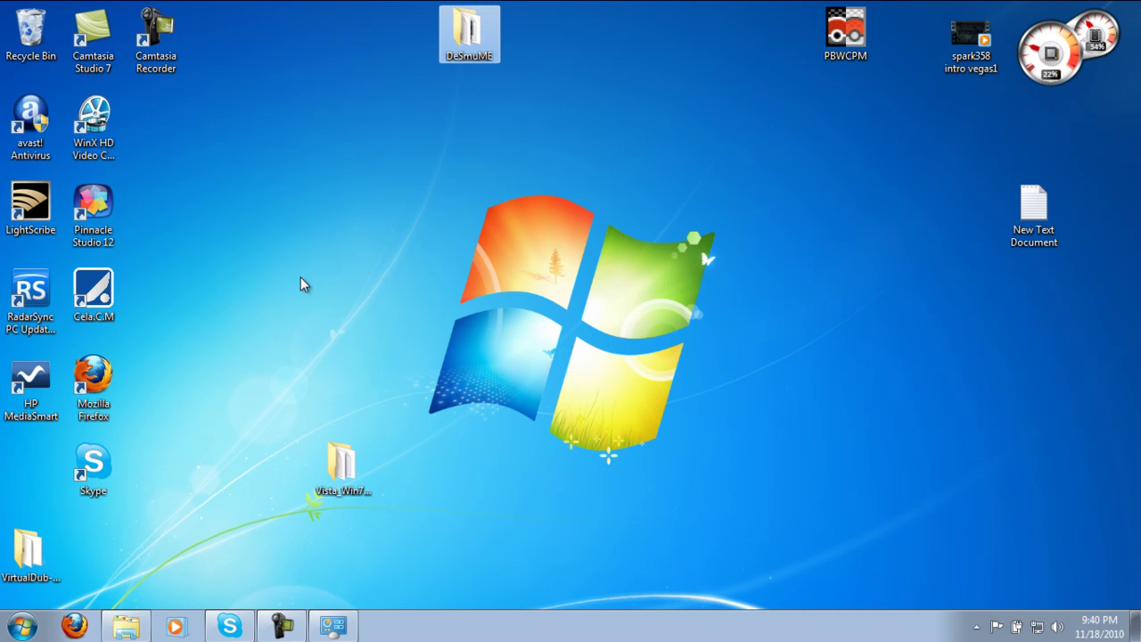
pyautogui.moveTo(444, 169); pyautogui.dragTo(584, 308)
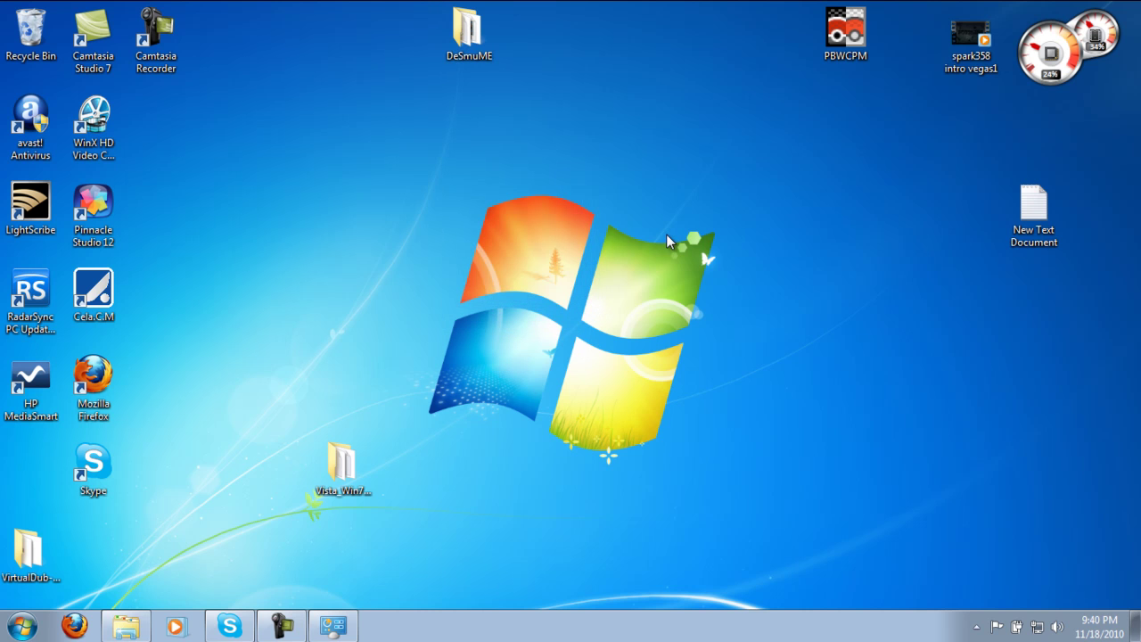
pyautogui.moveTo(705, 147); pyautogui.dragTo(606, 296)
pyautogui.moveTo(604, 212); pyautogui.dragTo(721, 373)
pyautogui.click(21, 626)
pyautogui.click(22, 625)
pyautogui.click(22, 626)
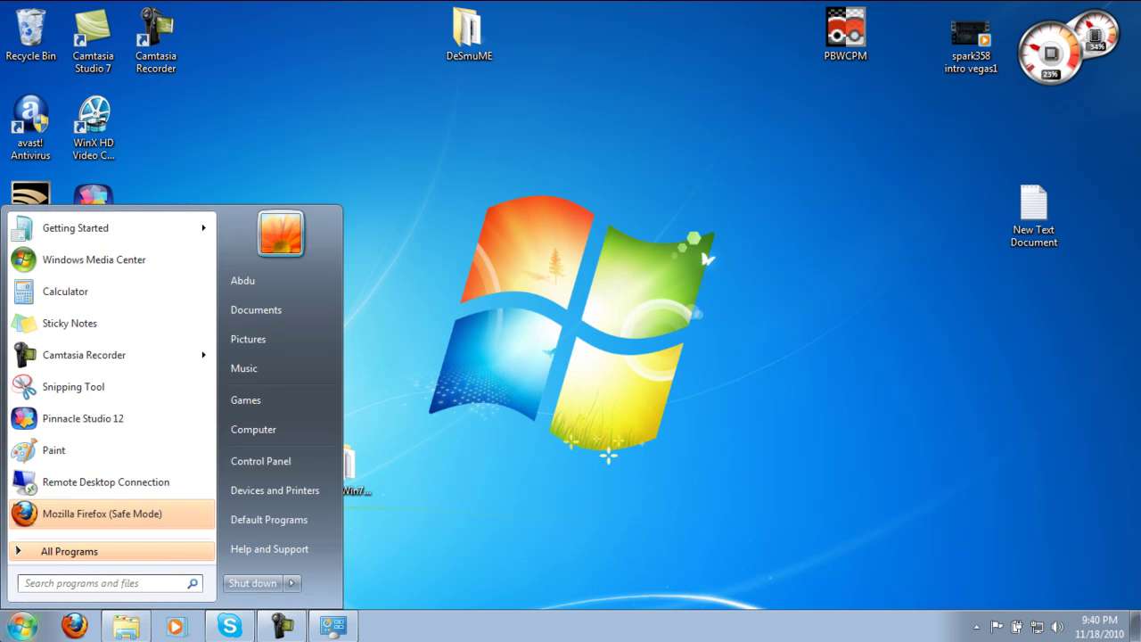
pyautogui.click(22, 626)
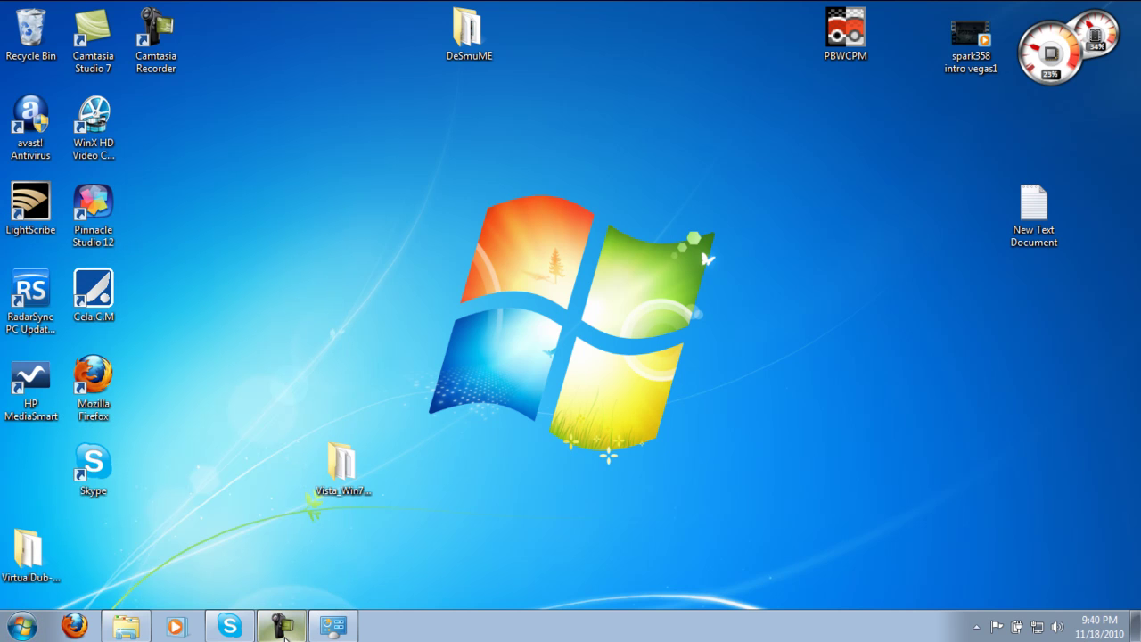